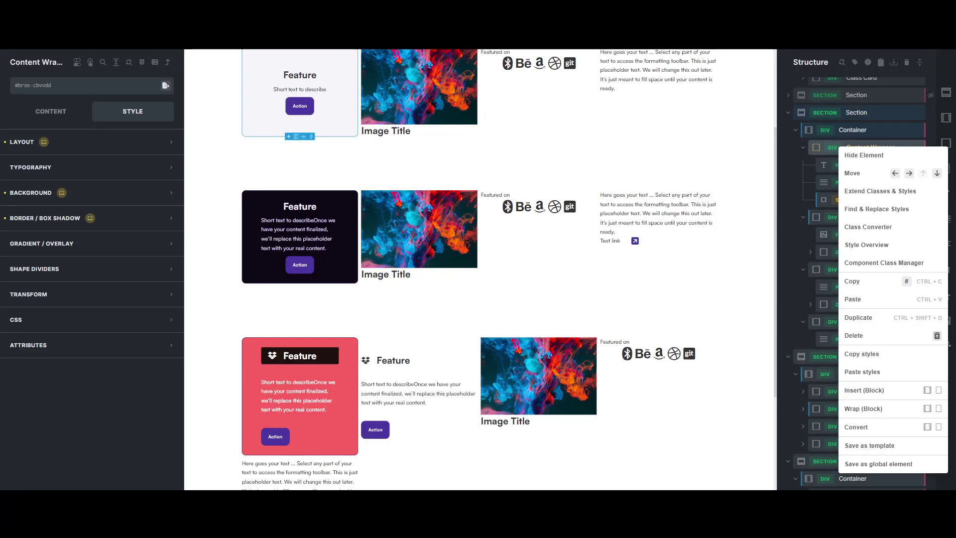
Step: Scroll up the Structure panel to bring the Content Wrapper into view
{"action": "scroll", "coordinate": [650, 229], "scroll_direction": "up", "scroll_amount": 1}
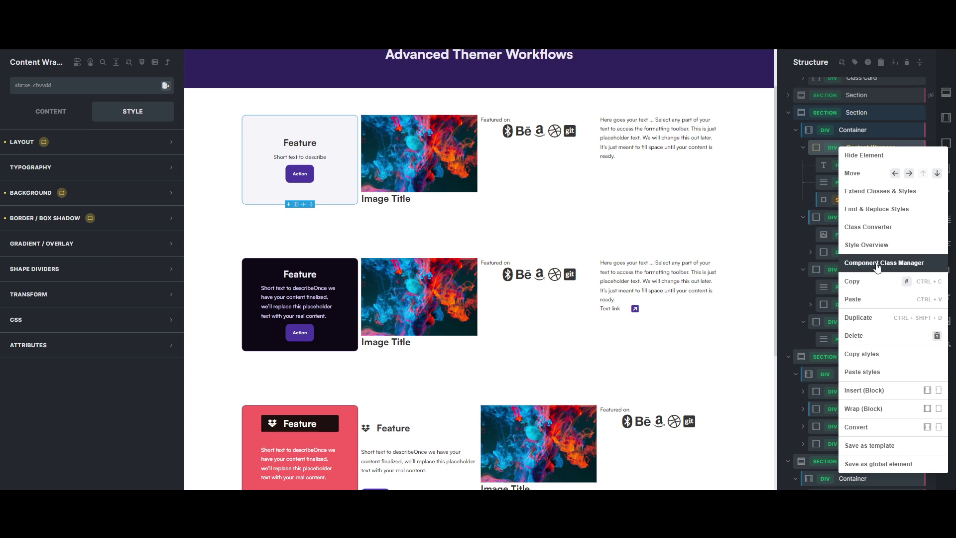
Step: Set the basename to content-alpha and create its BEM classes, copying and erasing ID styles
{"action": "left_click", "coordinate": [879, 228]}
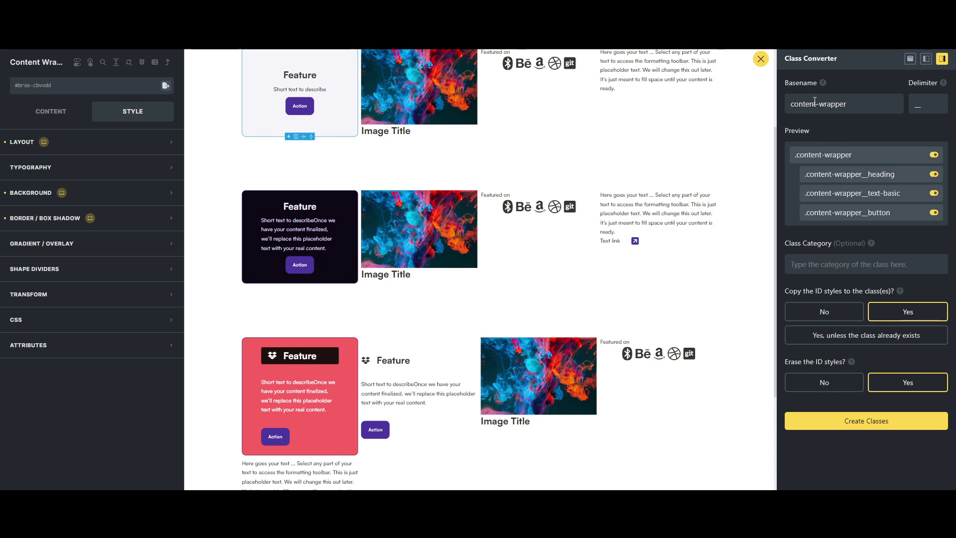
{"action": "type", "text": "alpha"}
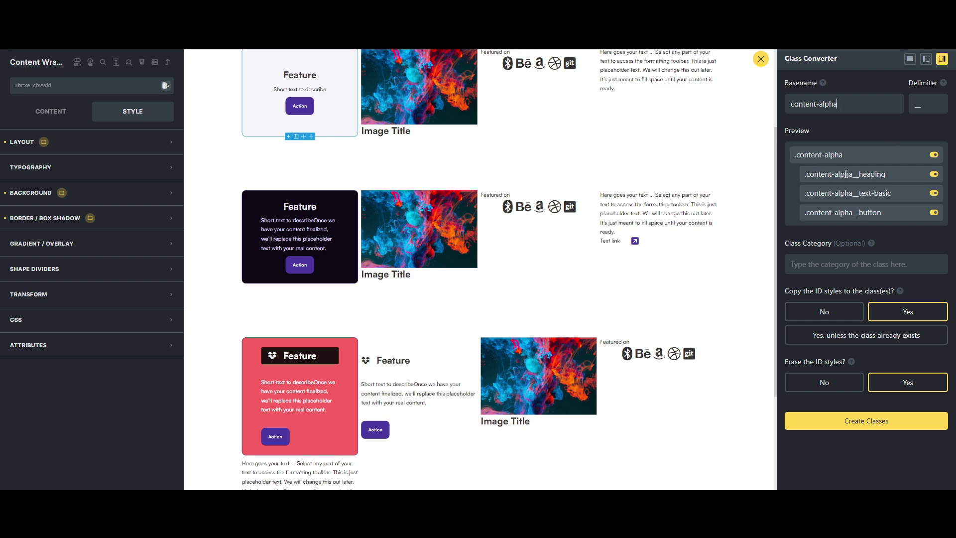
{"action": "left_click_drag", "start_coordinate": [822, 291], "coordinate": [895, 291]}
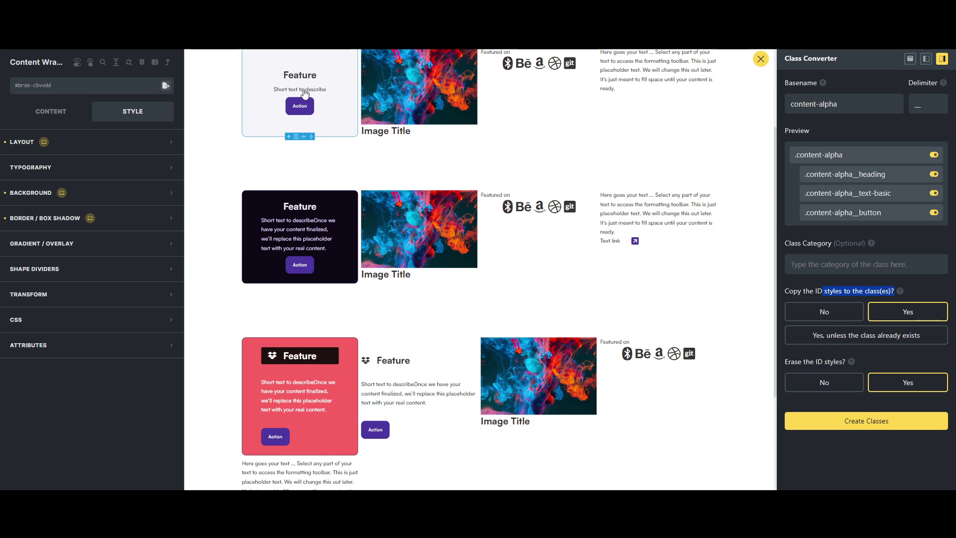
{"action": "left_click", "coordinate": [918, 290]}
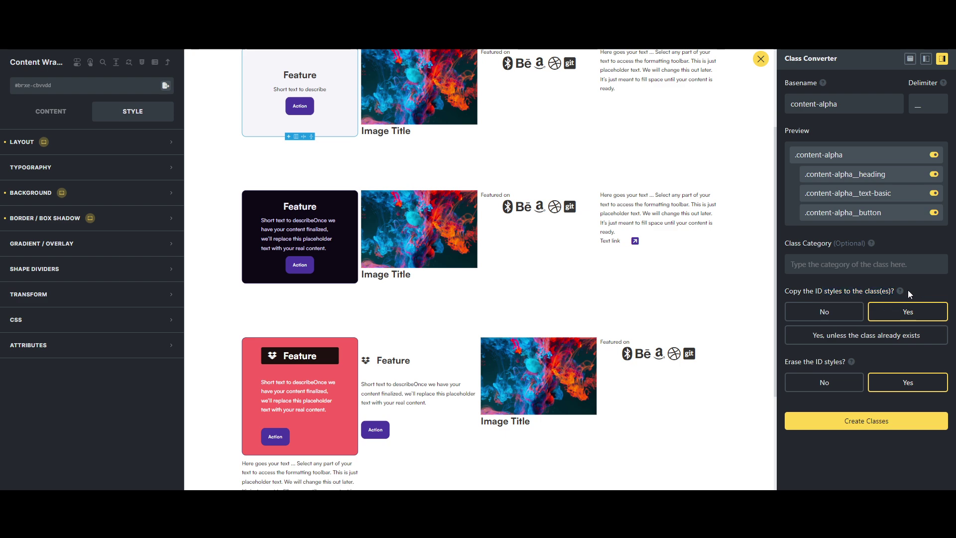
{"action": "left_click", "coordinate": [877, 423]}
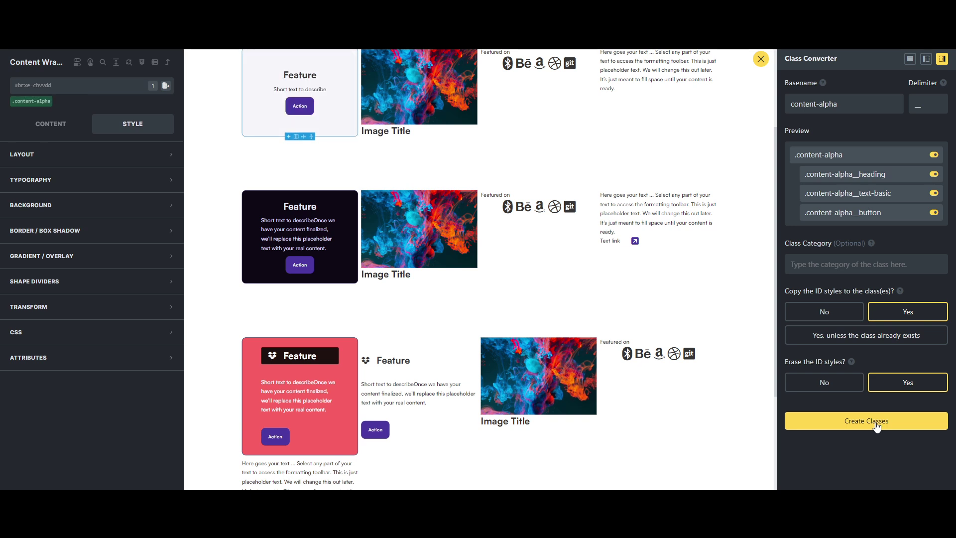
Step: Close the converter and inspect the new content-alpha classes on the heading, text, button and container
{"action": "left_click", "coordinate": [761, 60]}
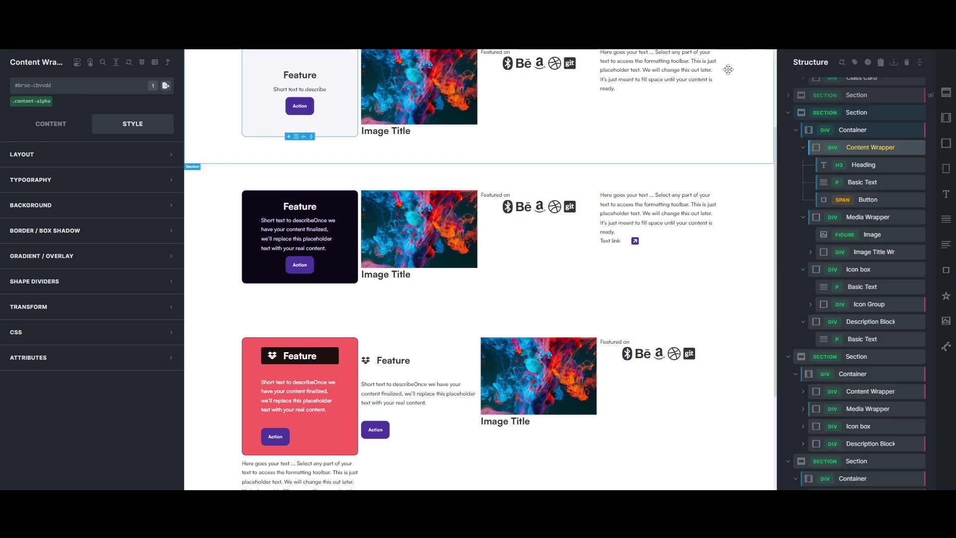
{"action": "scroll", "coordinate": [531, 187], "scroll_direction": "up", "scroll_amount": 3}
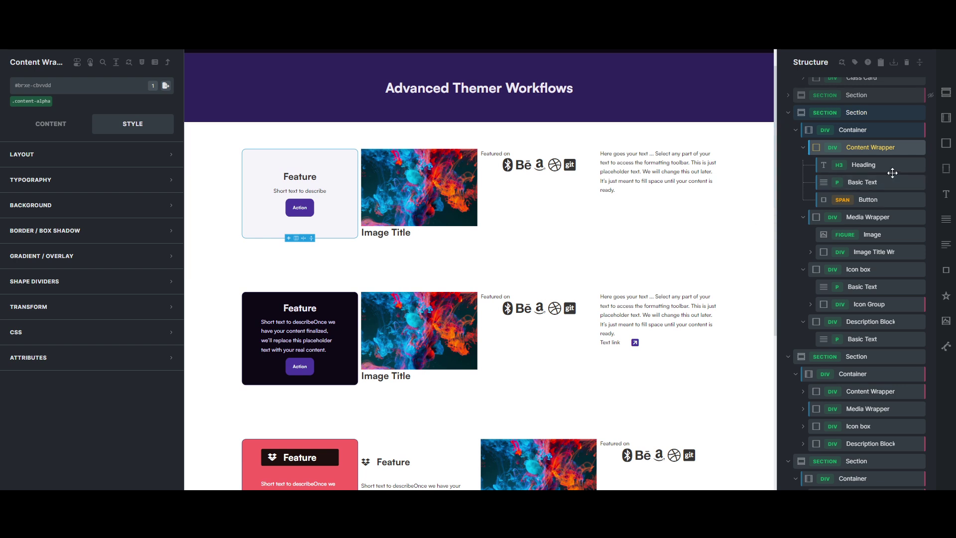
{"action": "left_click", "coordinate": [877, 147]}
{"action": "scroll", "coordinate": [627, 186], "scroll_direction": "up", "scroll_amount": 2}
{"action": "scroll", "coordinate": [628, 186], "scroll_direction": "up", "scroll_amount": 1}
{"action": "left_click", "coordinate": [864, 164]}
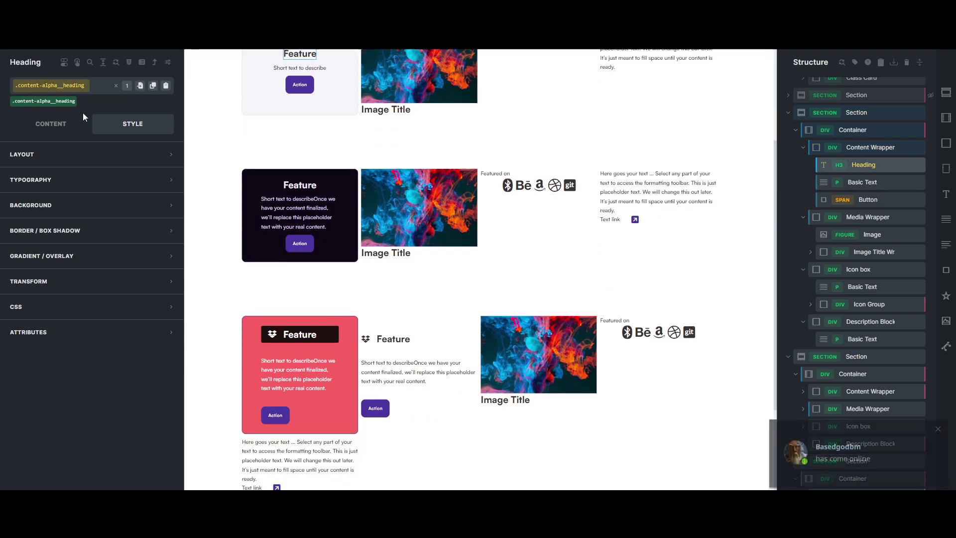
{"action": "left_click", "coordinate": [870, 183]}
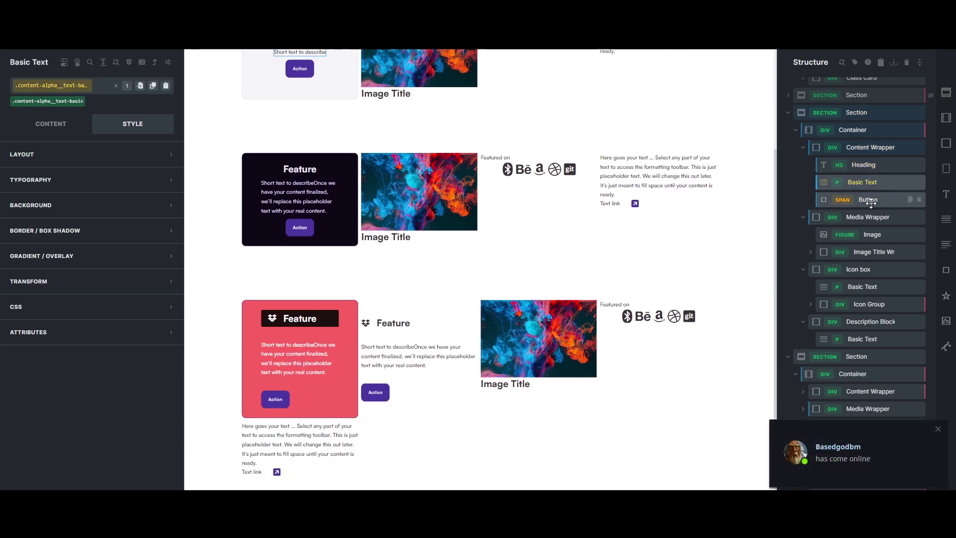
{"action": "left_click", "coordinate": [869, 200]}
{"action": "left_click", "coordinate": [852, 131]}
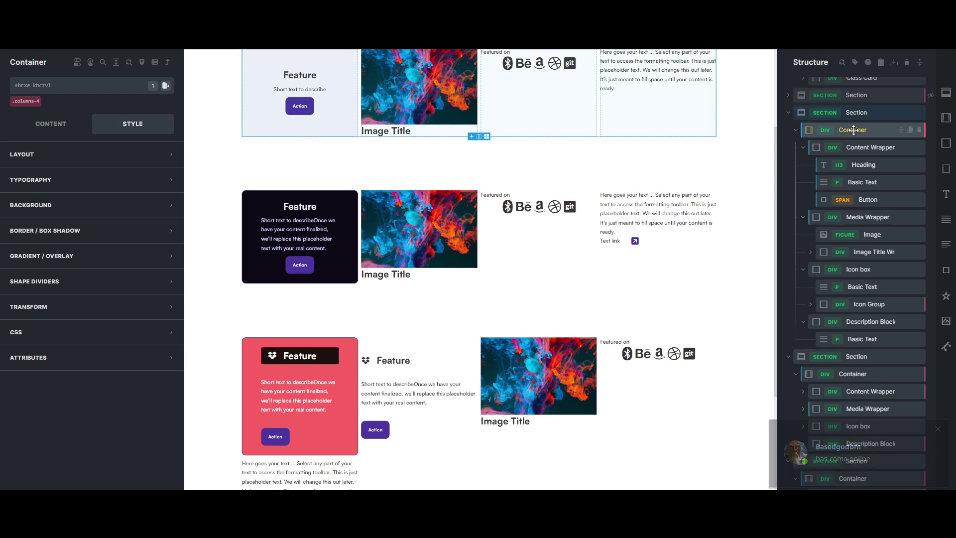
Step: Preview Extend Classes & Styles for the container with Global Class(es), then close it unapplied
{"action": "right_click", "coordinate": [853, 130]}
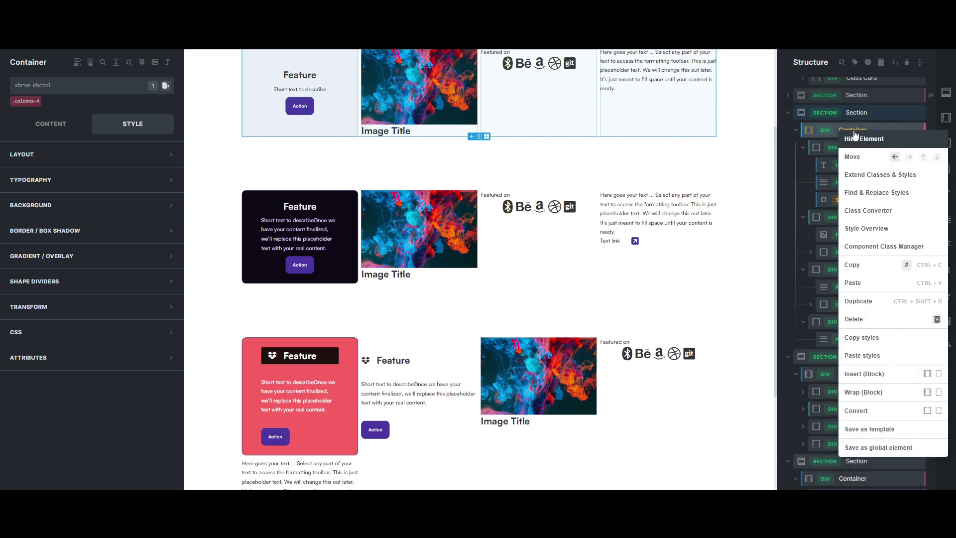
{"action": "left_click", "coordinate": [877, 179]}
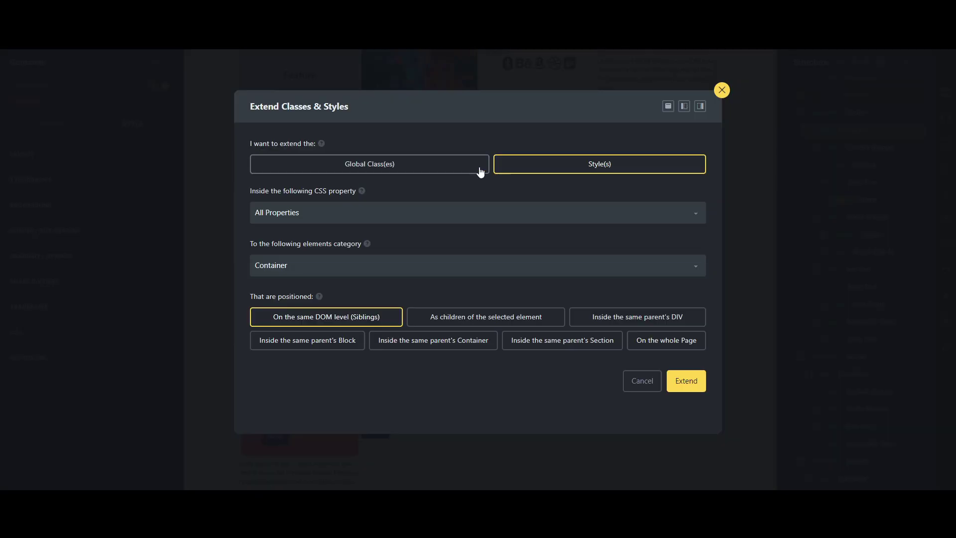
{"action": "left_click", "coordinate": [389, 166]}
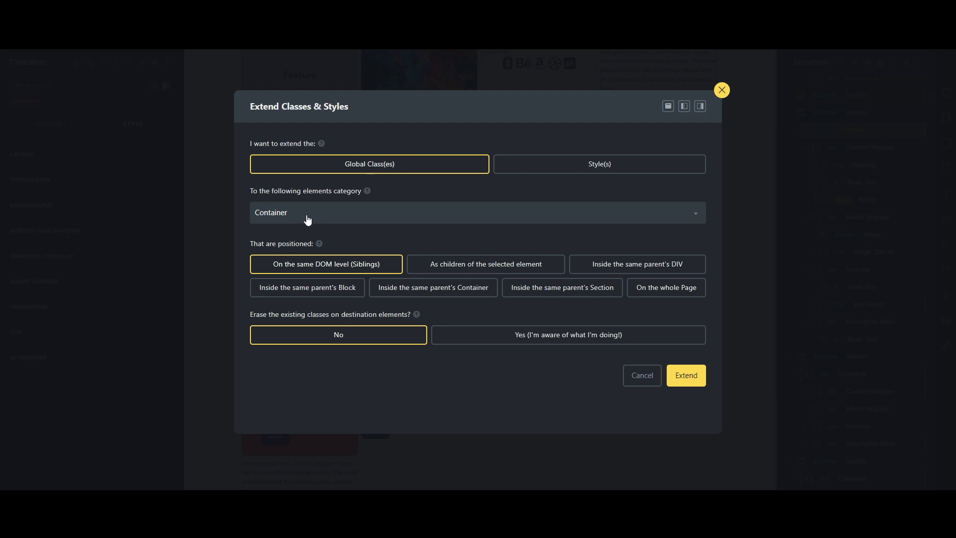
{"action": "left_click", "coordinate": [722, 90]}
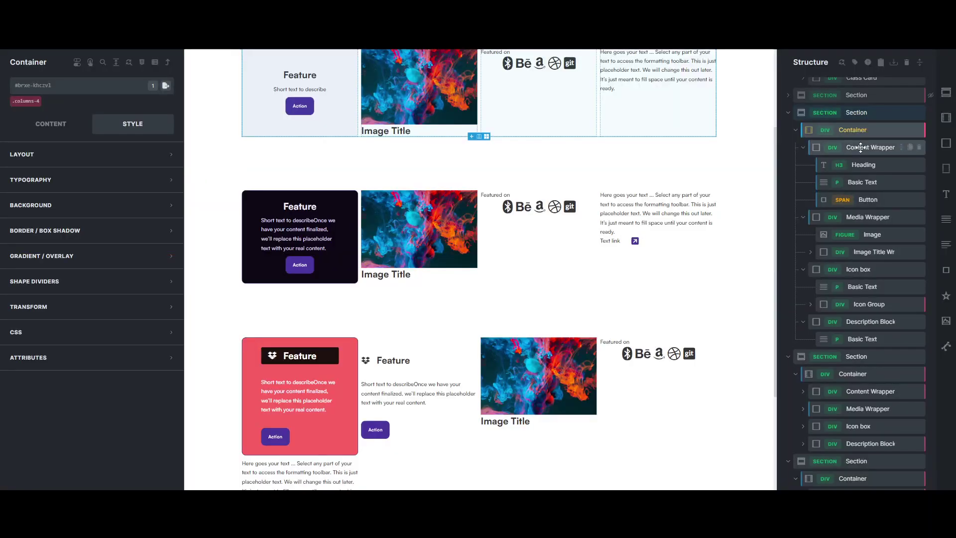
Step: Extend the content wrapper's global classes to sibling Block elements on the same DOM level, without erasing
{"action": "scroll", "coordinate": [867, 149], "scroll_direction": "up", "scroll_amount": 3}
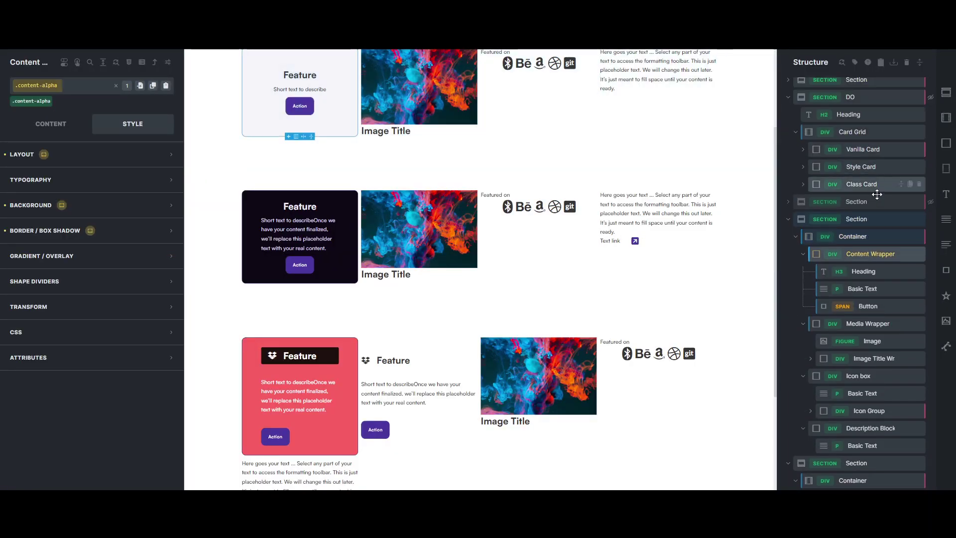
{"action": "right_click", "coordinate": [859, 254]}
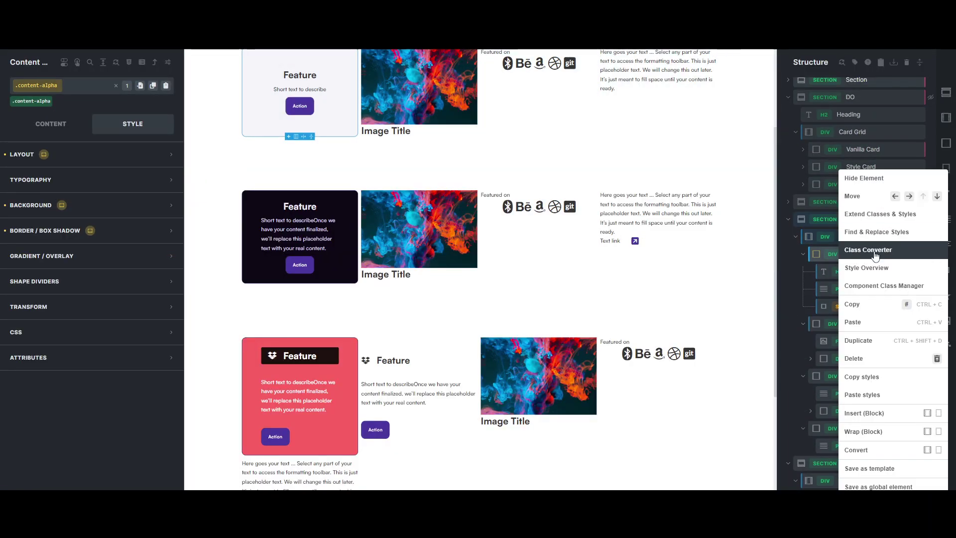
{"action": "left_click", "coordinate": [875, 216]}
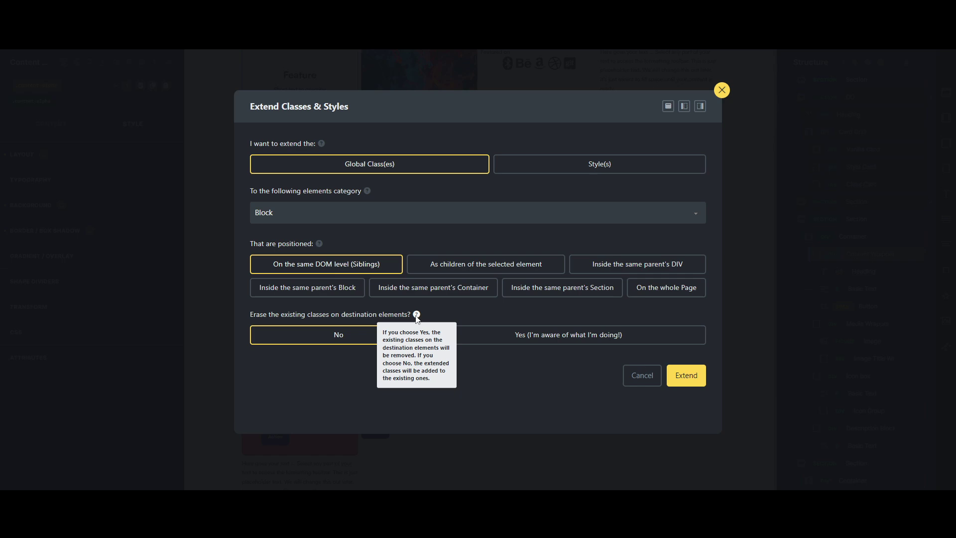
{"action": "left_click", "coordinate": [694, 380]}
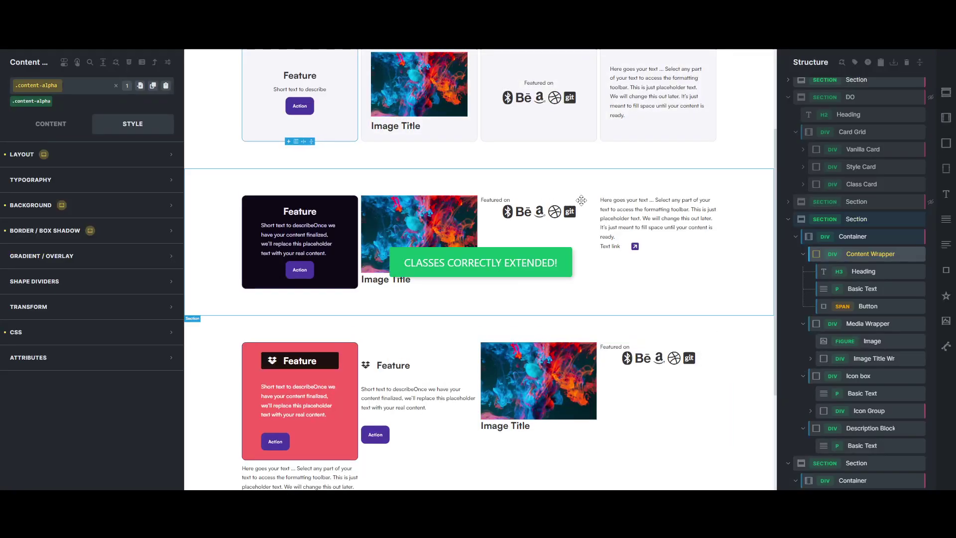
Step: Inspect the second section card's Content Wrapper, Heading, Image and Media Wrapper and their classes
{"action": "scroll", "coordinate": [712, 185], "scroll_direction": "up", "scroll_amount": 2}
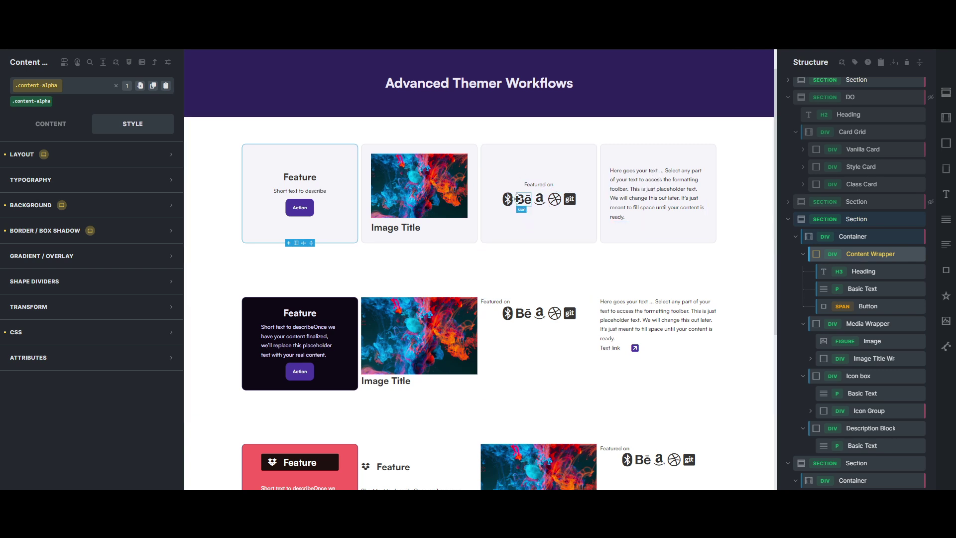
{"action": "left_click", "coordinate": [857, 255]}
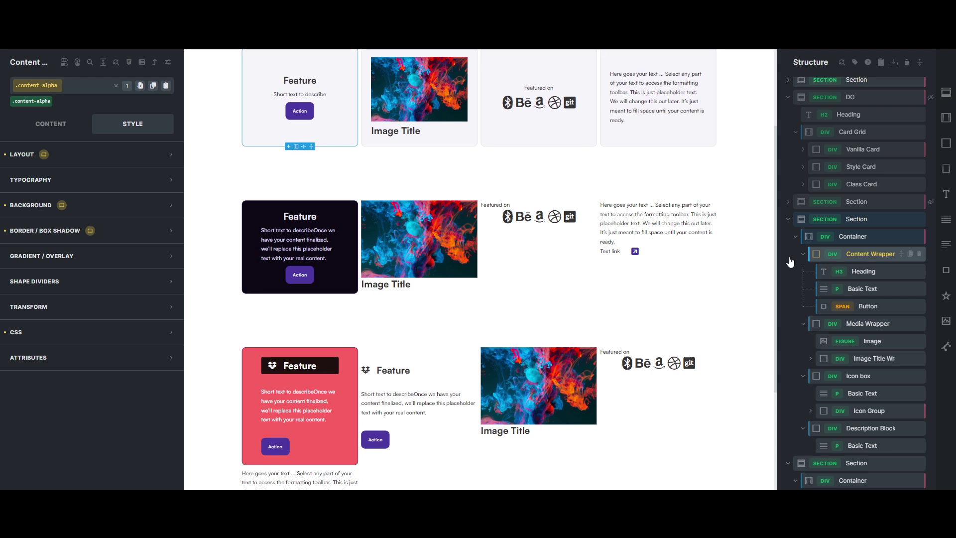
{"action": "scroll", "coordinate": [595, 241], "scroll_direction": "up", "scroll_amount": 2}
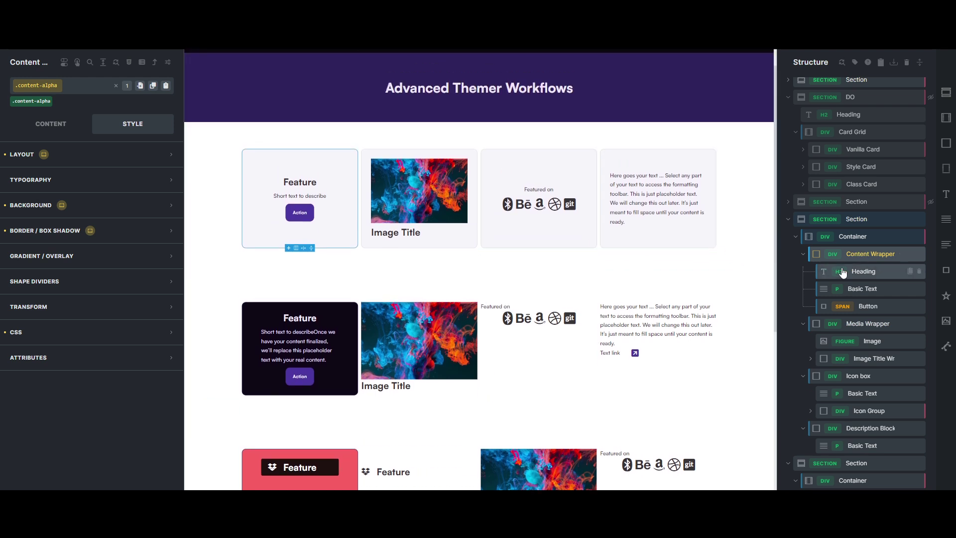
{"action": "left_click", "coordinate": [868, 254]}
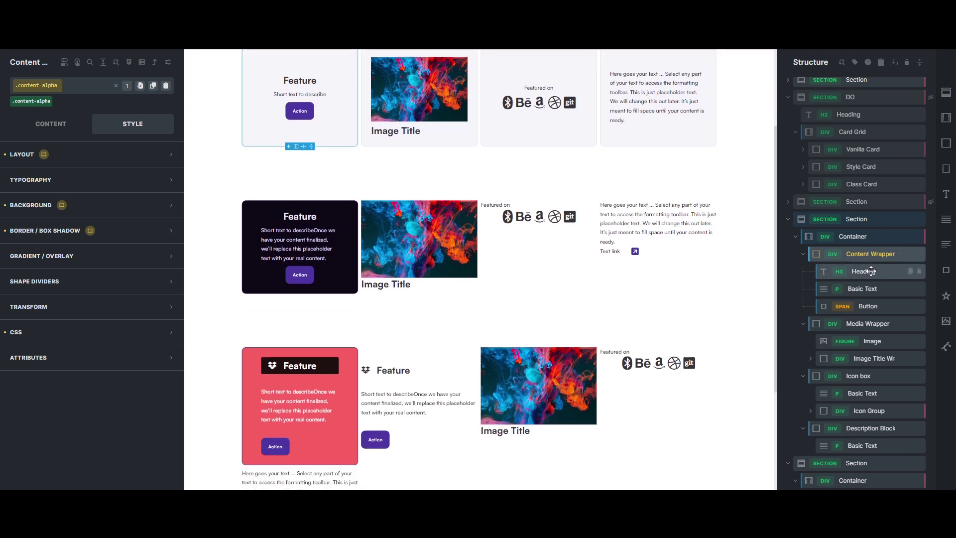
{"action": "left_click", "coordinate": [869, 271]}
{"action": "left_click", "coordinate": [875, 337]}
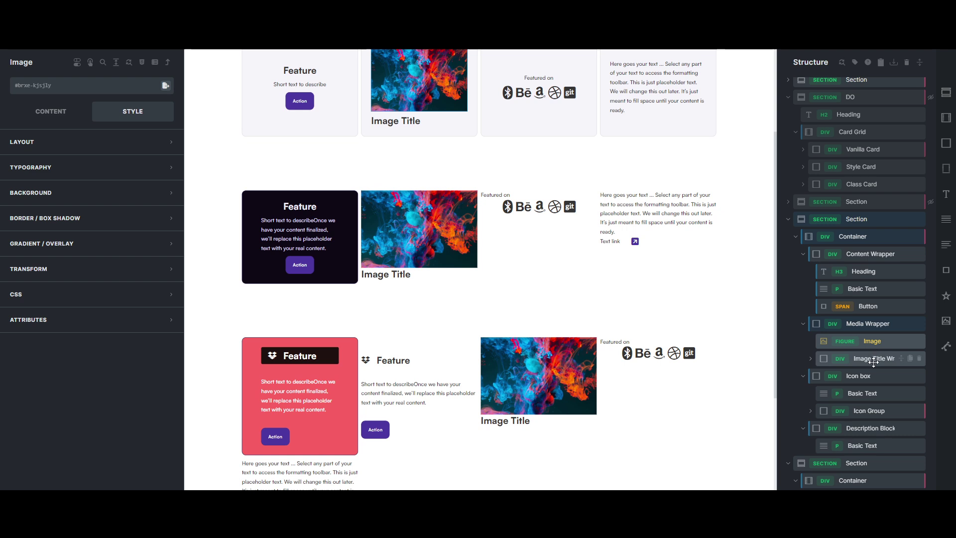
{"action": "left_click", "coordinate": [869, 324]}
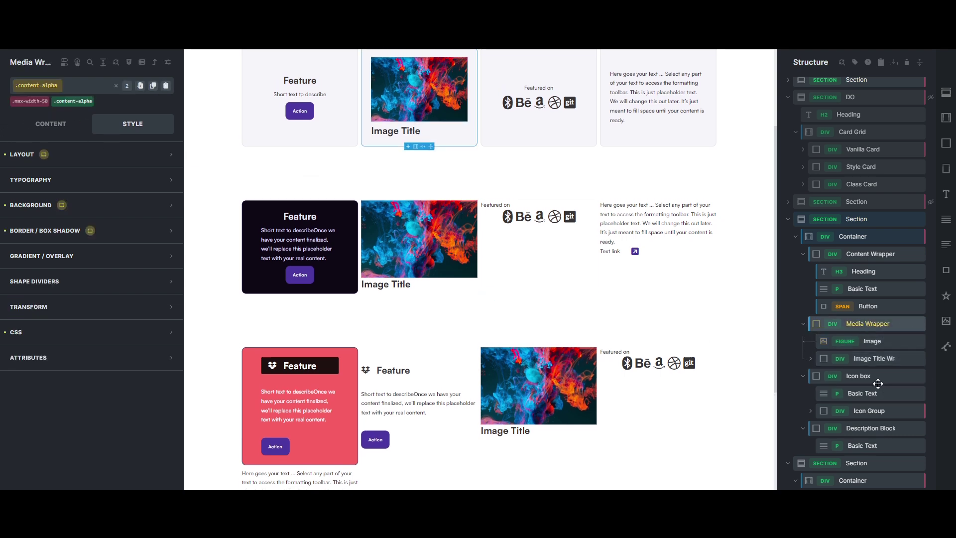
Step: Inspect the Icon box, its text and Icon Group elements, ending with the Icon box selected
{"action": "left_click", "coordinate": [846, 376]}
{"action": "scroll", "coordinate": [871, 380], "scroll_direction": "down", "scroll_amount": 3}
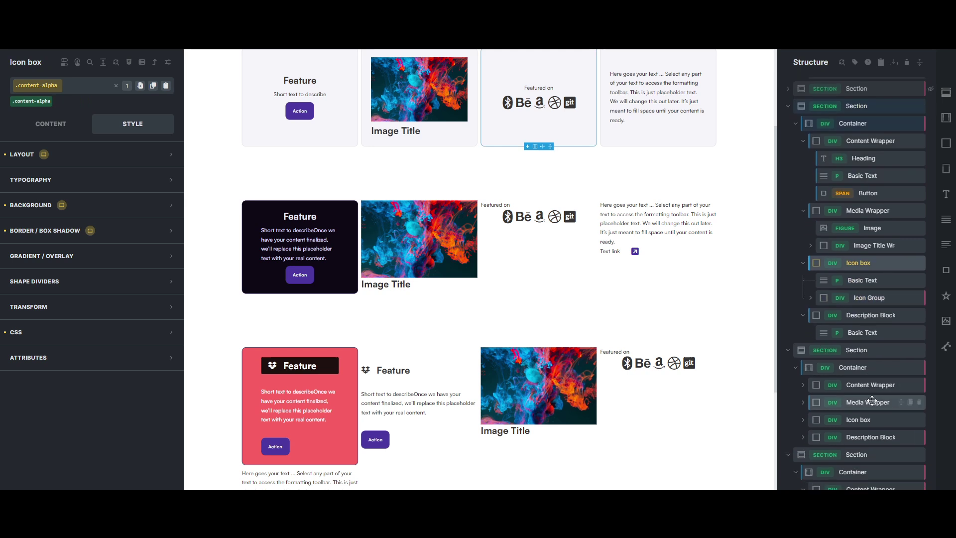
{"action": "left_click", "coordinate": [862, 283]}
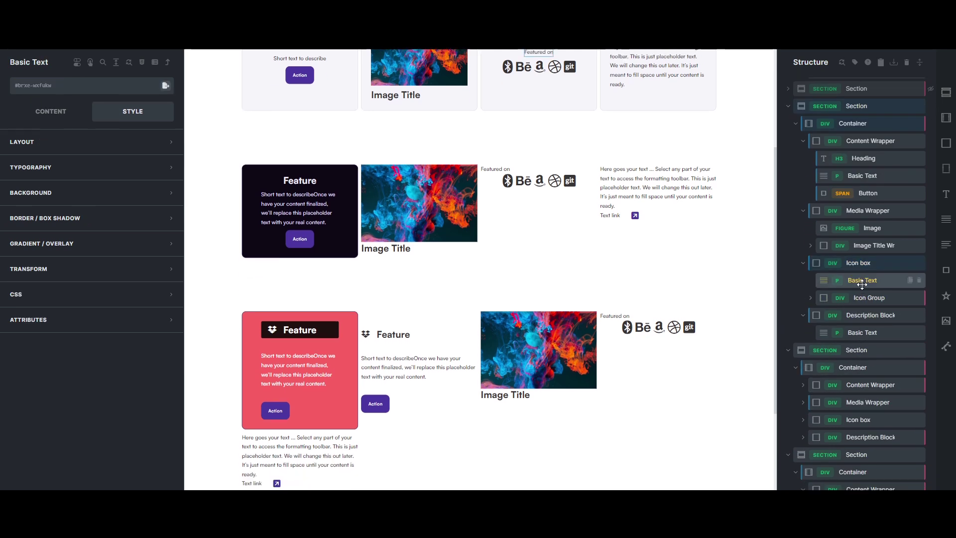
{"action": "left_click", "coordinate": [867, 299]}
{"action": "left_click", "coordinate": [865, 277]}
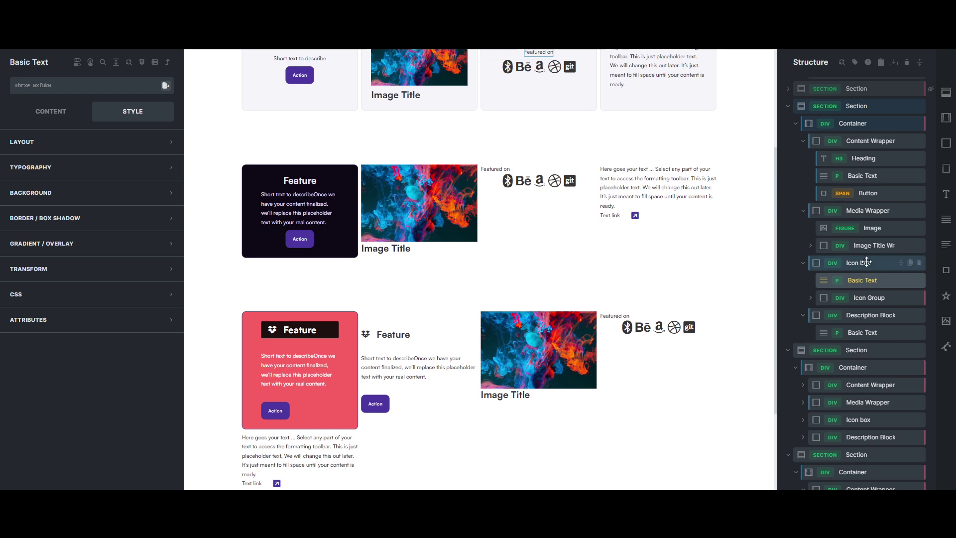
{"action": "left_click", "coordinate": [863, 263]}
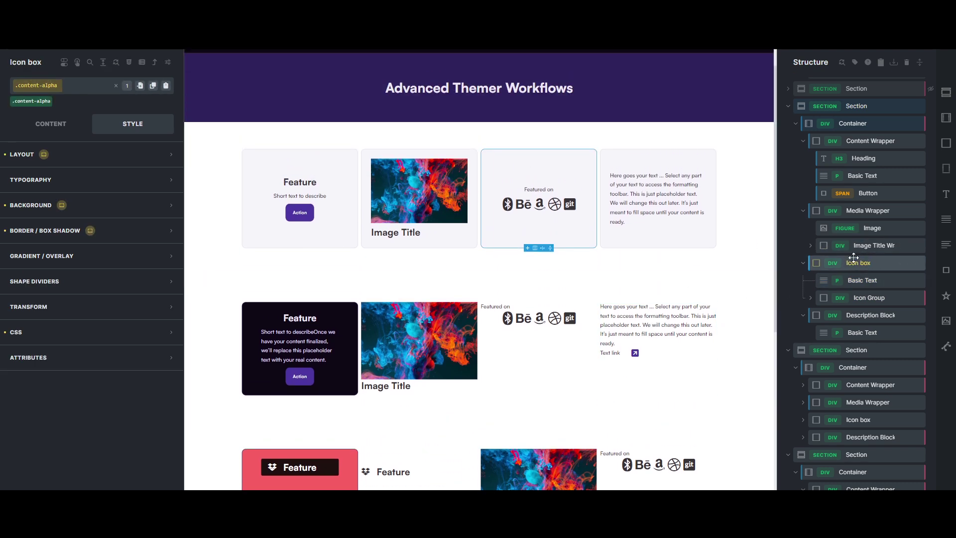
Step: Convert the Icon box into icon-box BEM classes, renaming the text-basic suffix, and check the Amazon icon's class
{"action": "right_click", "coordinate": [867, 262]}
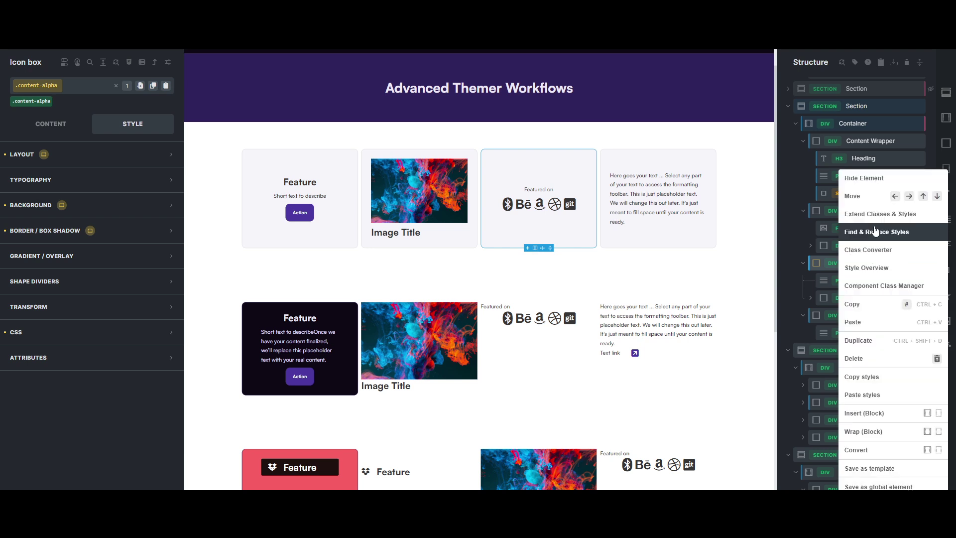
{"action": "left_click", "coordinate": [876, 254]}
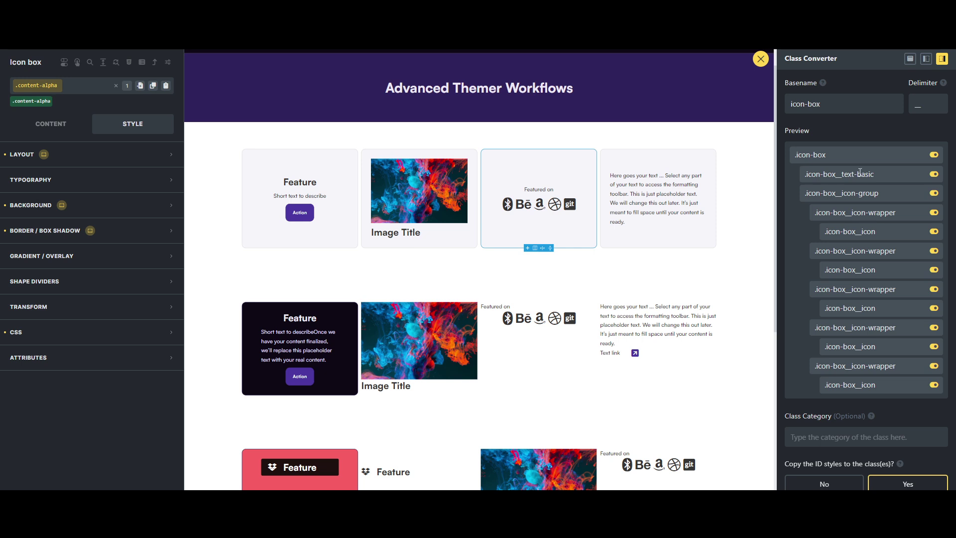
{"action": "left_click_drag", "start_coordinate": [885, 174], "coordinate": [854, 174]}
{"action": "type", "text": "hweading"}
{"action": "scroll", "coordinate": [872, 427], "scroll_direction": "down", "scroll_amount": 2}
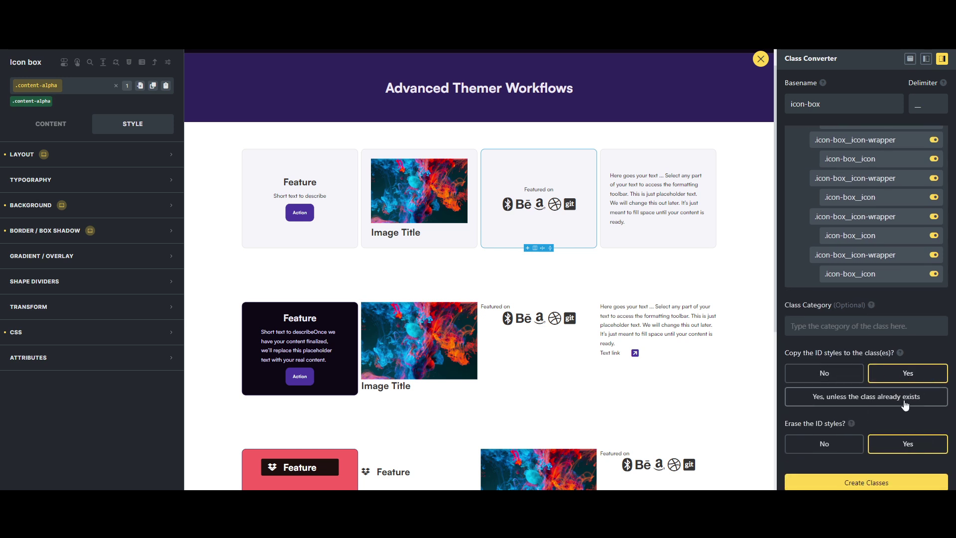
{"action": "left_click", "coordinate": [865, 484]}
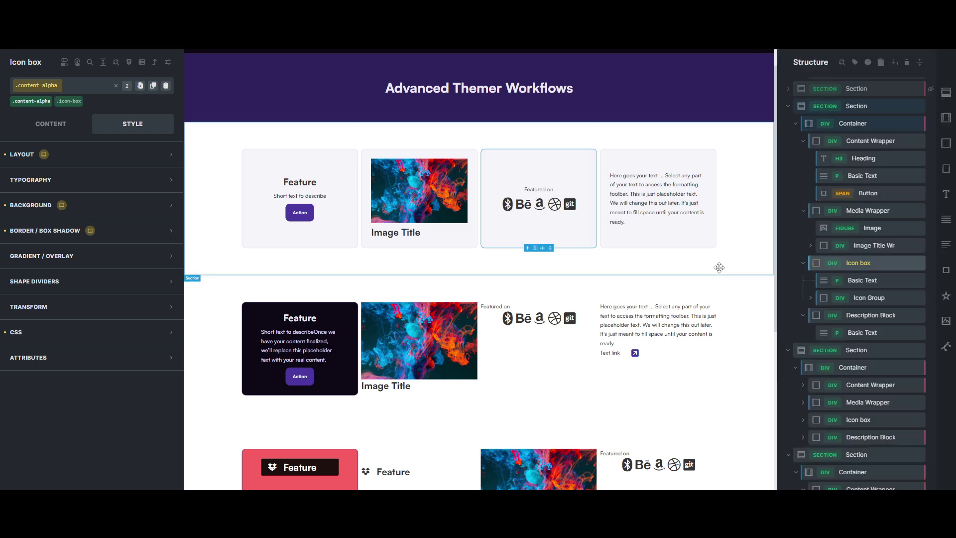
{"action": "left_click", "coordinate": [537, 191]}
{"action": "left_click", "coordinate": [540, 204]}
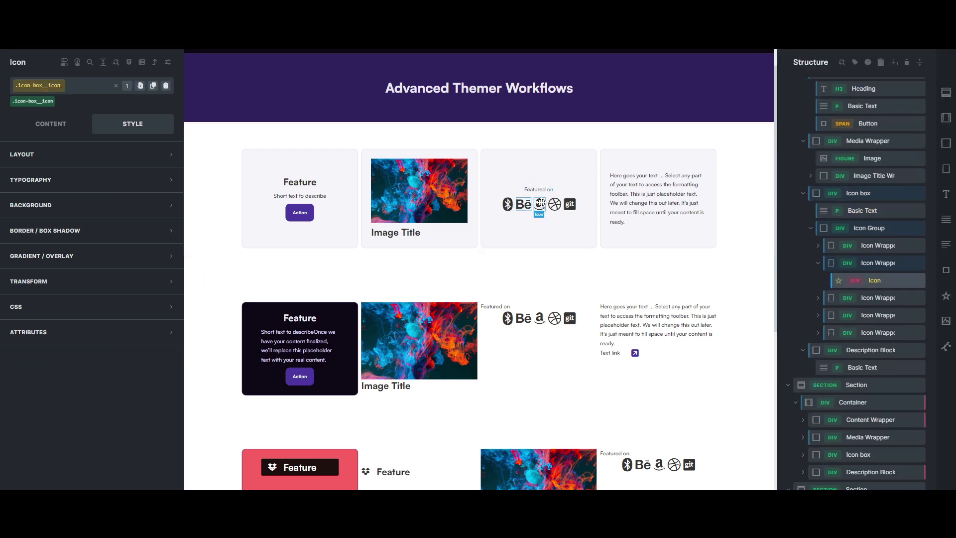
{"action": "left_click", "coordinate": [494, 172]}
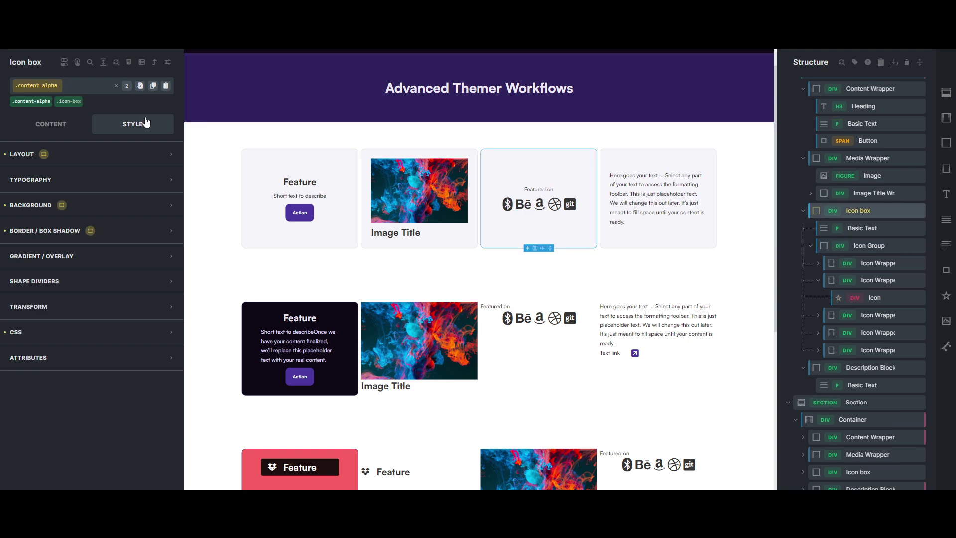
{"action": "left_click", "coordinate": [69, 101]}
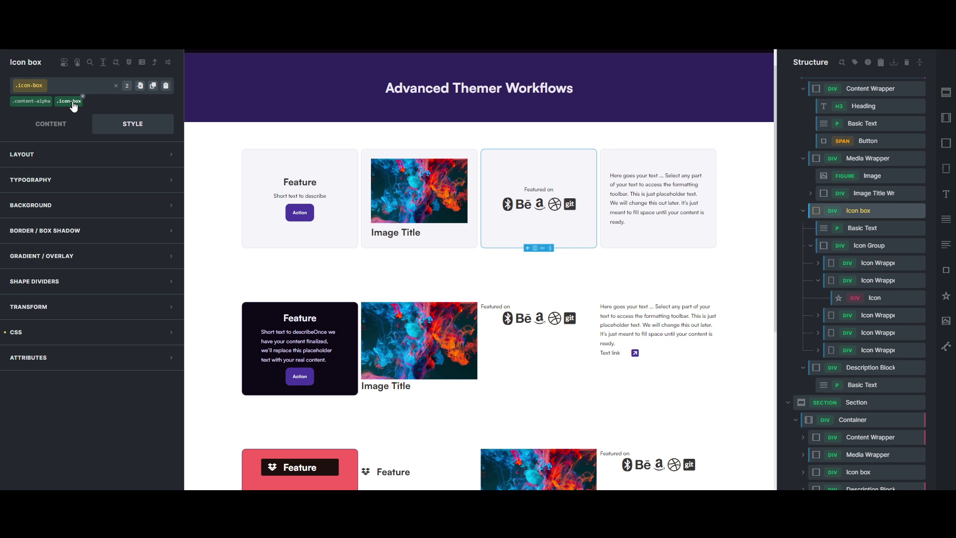
{"action": "left_click", "coordinate": [73, 102]}
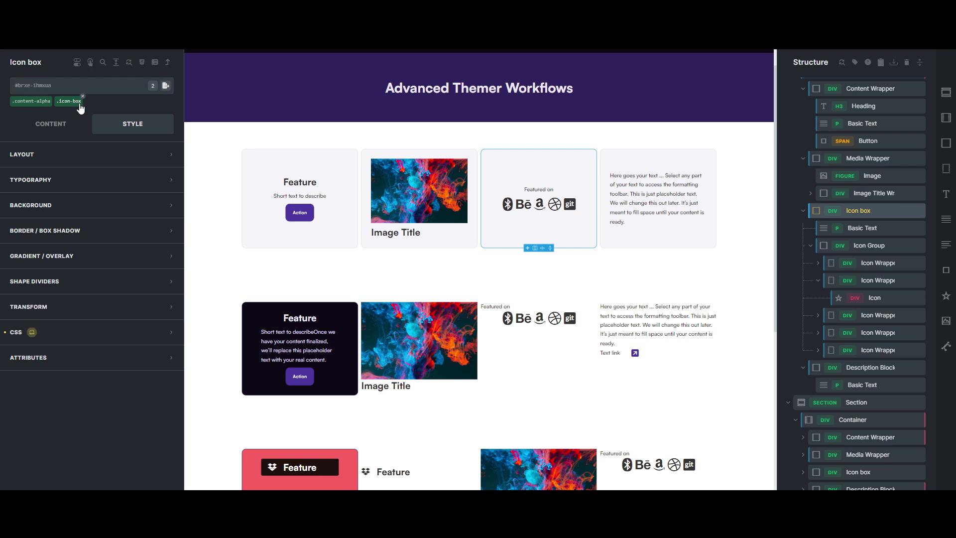
{"action": "left_click", "coordinate": [34, 103]}
{"action": "left_click", "coordinate": [869, 228]}
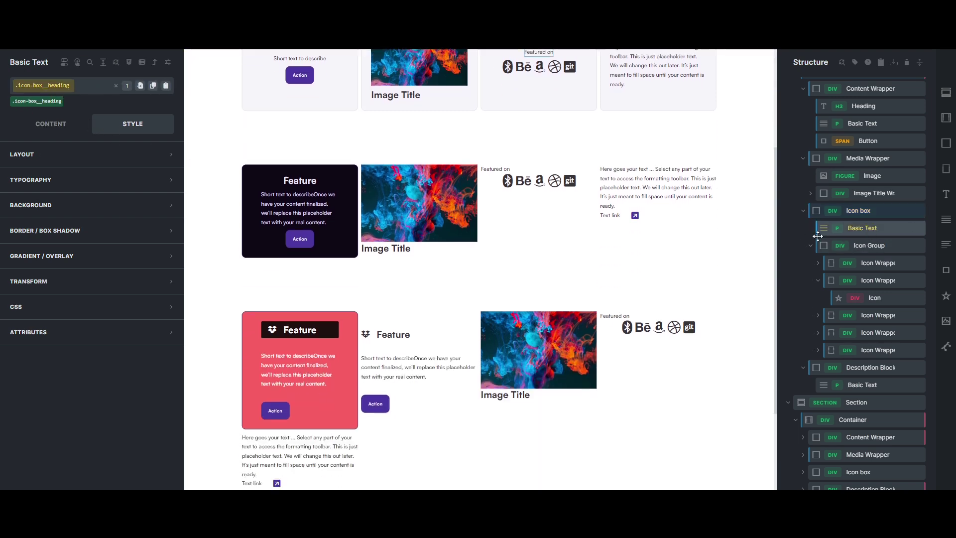
{"action": "left_click", "coordinate": [869, 245]}
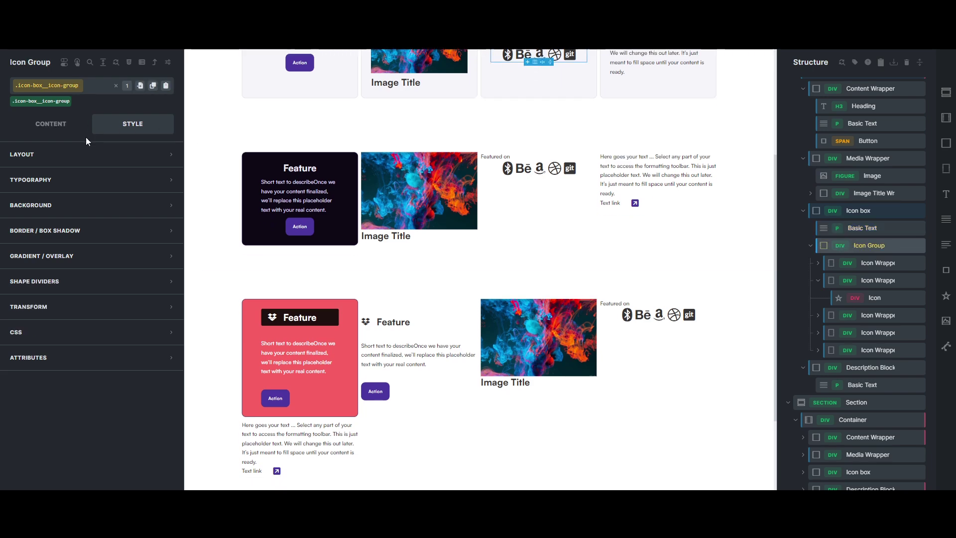
{"action": "scroll", "coordinate": [472, 93], "scroll_direction": "up", "scroll_amount": 2}
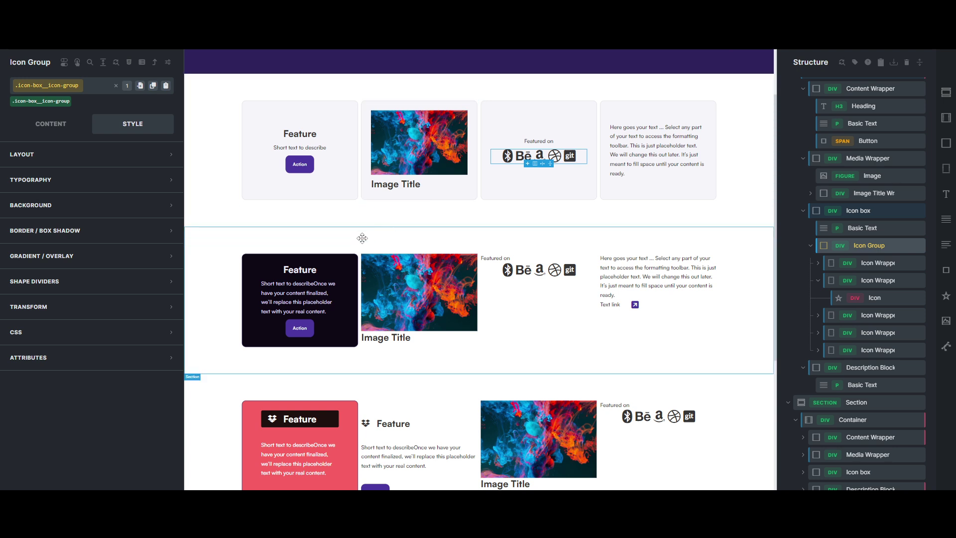
{"action": "scroll", "coordinate": [364, 237], "scroll_direction": "down", "scroll_amount": 3}
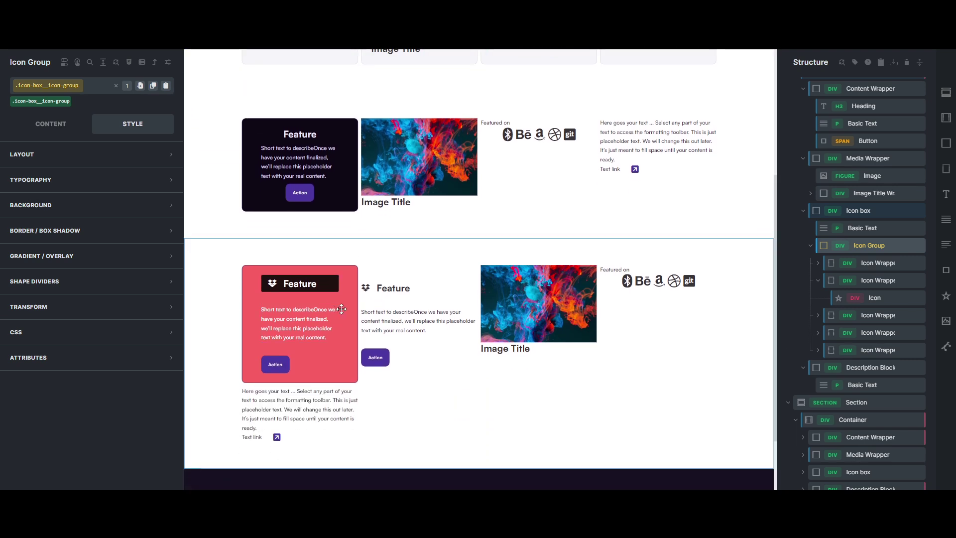
Step: Convert the red card's content wrapper into card-bravo BEM classes, excluding .card-bravo__button
{"action": "left_click", "coordinate": [349, 301]}
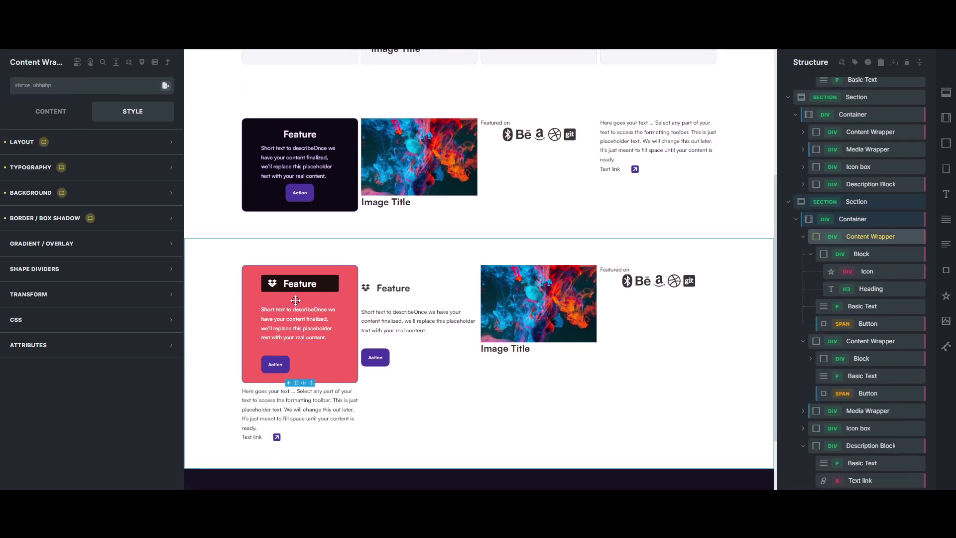
{"action": "left_click", "coordinate": [859, 237]}
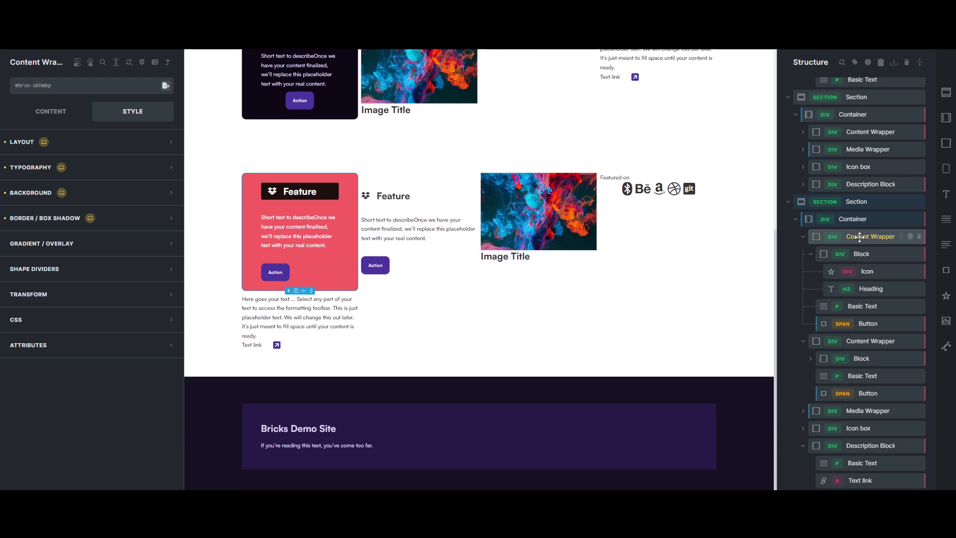
{"action": "right_click", "coordinate": [859, 237]}
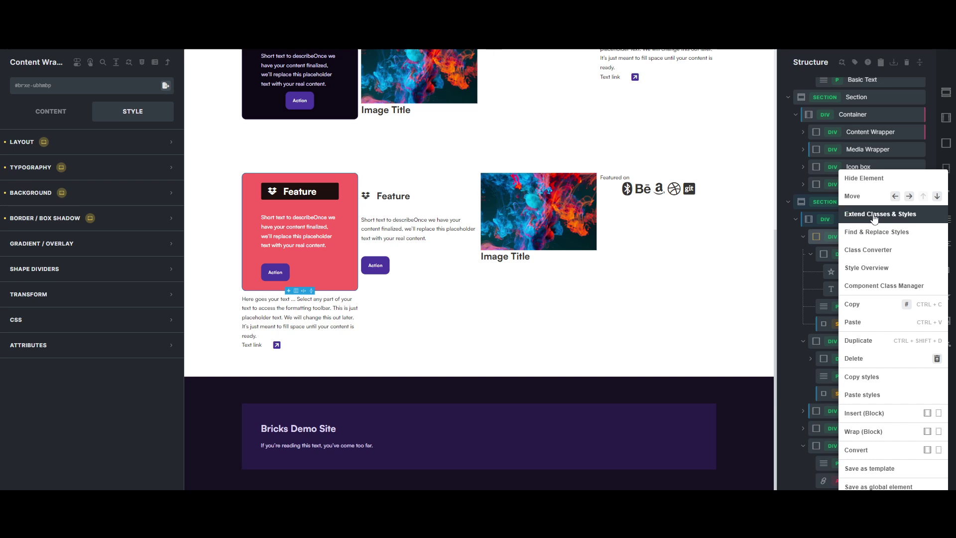
{"action": "left_click", "coordinate": [868, 250]}
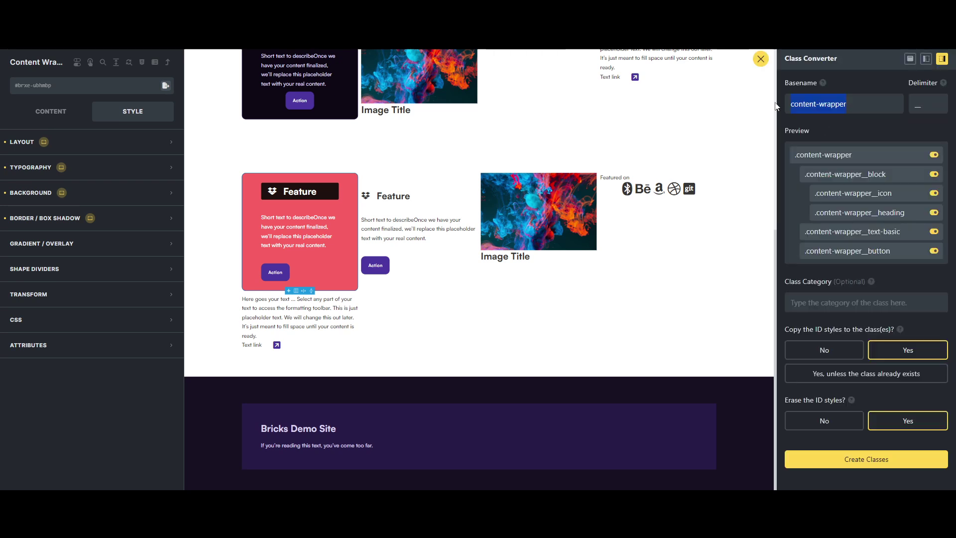
{"action": "key", "text": "Escape"}
{"action": "right_click", "coordinate": [862, 237]}
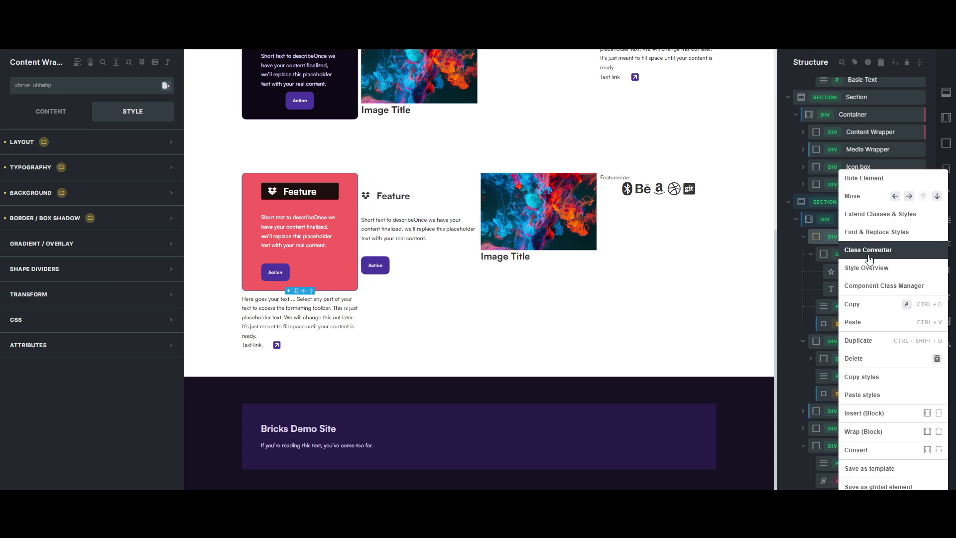
{"action": "left_click", "coordinate": [870, 250]}
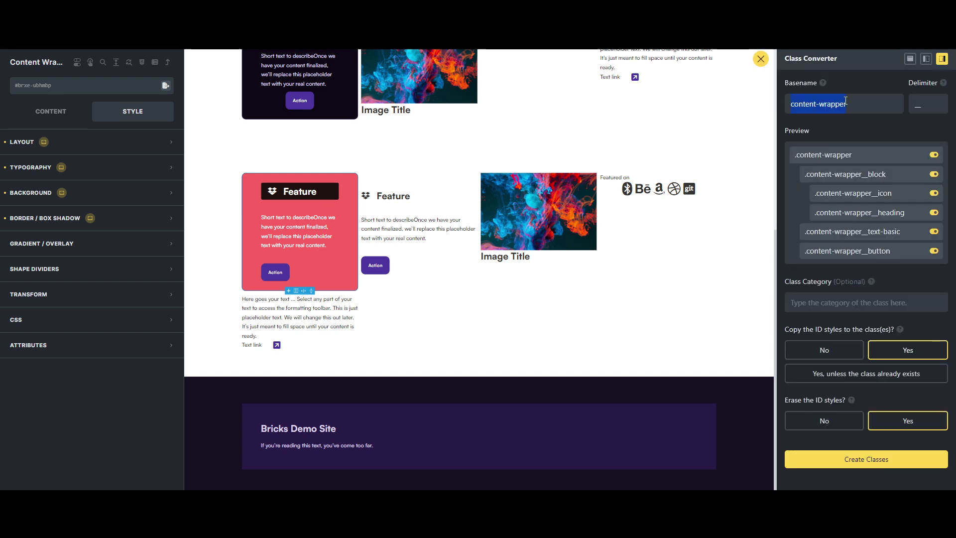
{"action": "type", "text": "card-bravo"}
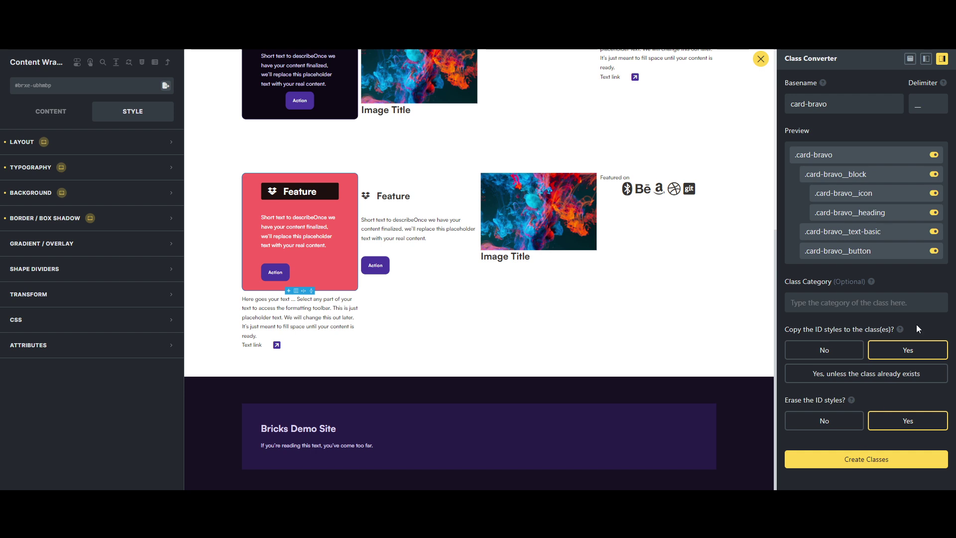
{"action": "left_click", "coordinate": [934, 250]}
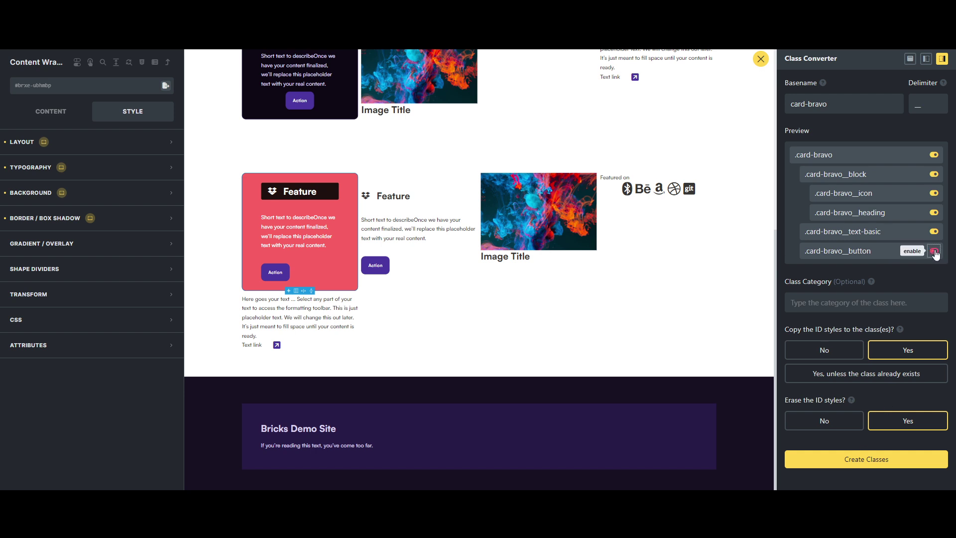
{"action": "left_click", "coordinate": [880, 459]}
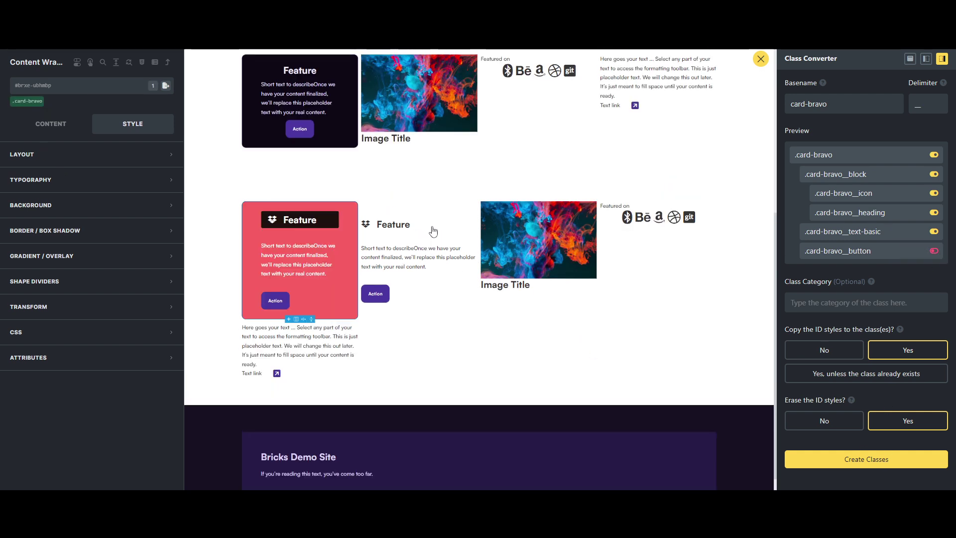
{"action": "key", "text": "Escape"}
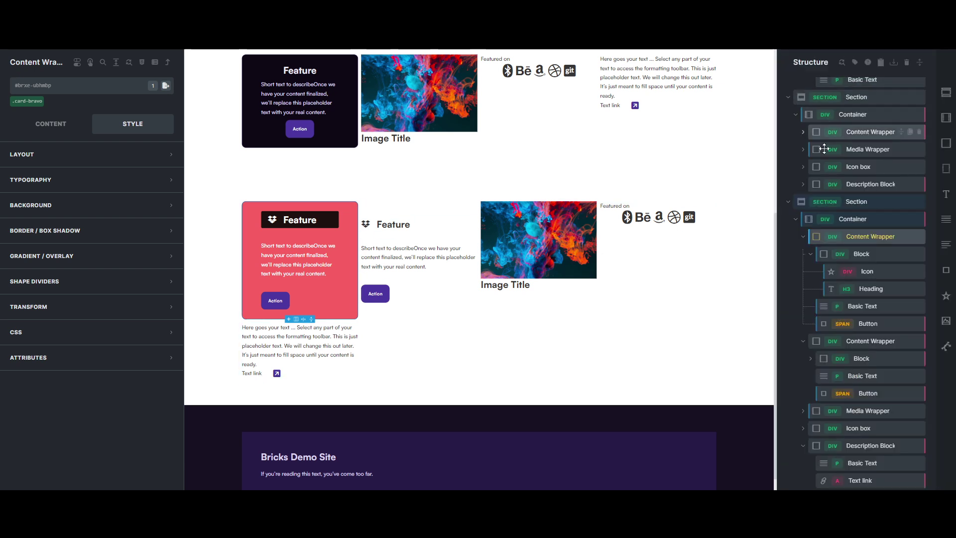
Step: Extend the card-bravo global classes to sibling Block elements without erasing their existing classes
{"action": "right_click", "coordinate": [870, 236]}
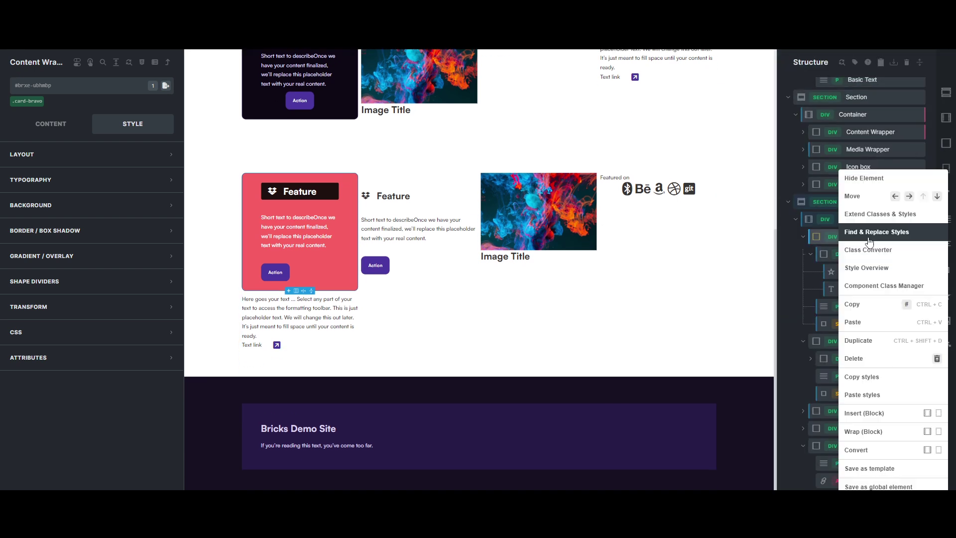
{"action": "left_click", "coordinate": [879, 214]}
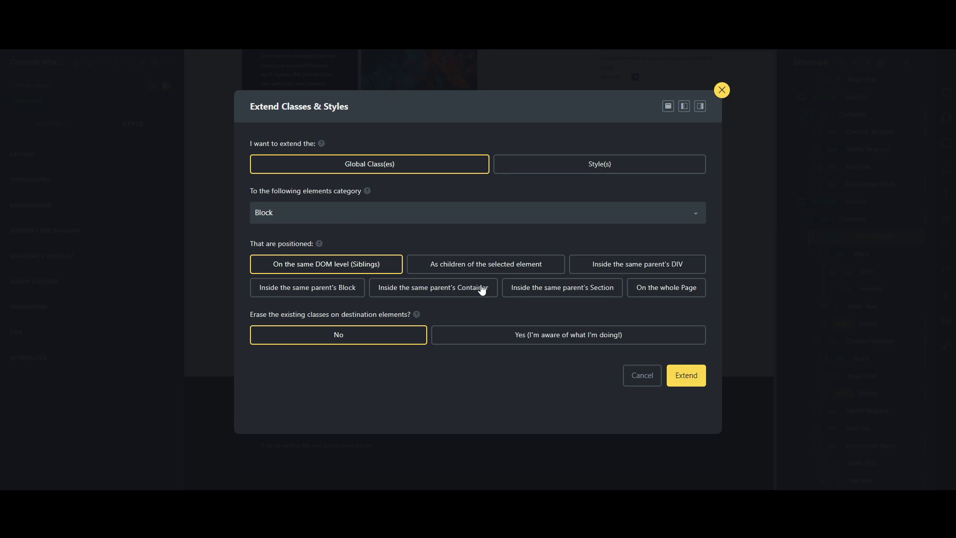
{"action": "left_click", "coordinate": [686, 376]}
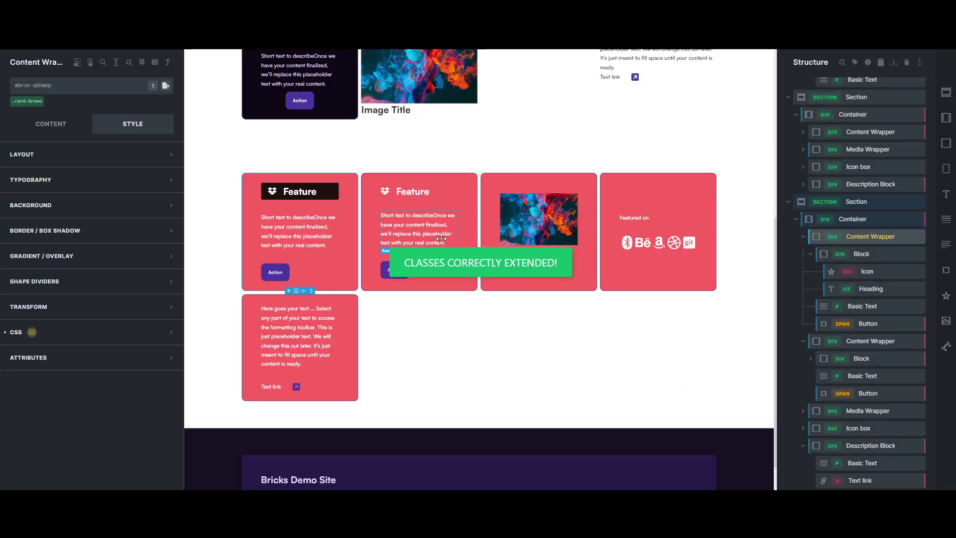
{"action": "left_click", "coordinate": [332, 190]}
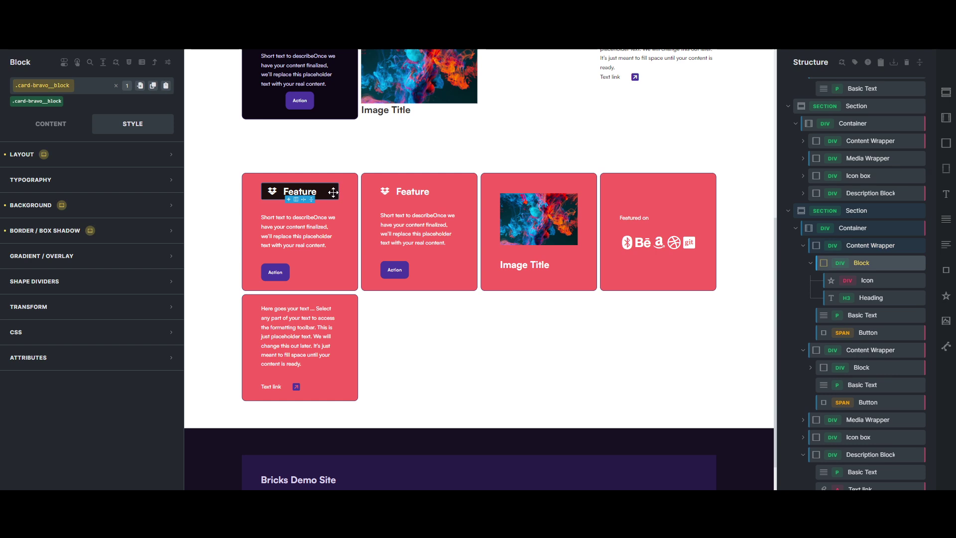
Step: Copy the first card's card-bravo__block class and add it to the second card's inner Block
{"action": "left_click", "coordinate": [429, 192]}
{"action": "left_click", "coordinate": [329, 190]}
{"action": "left_click", "coordinate": [870, 263]}
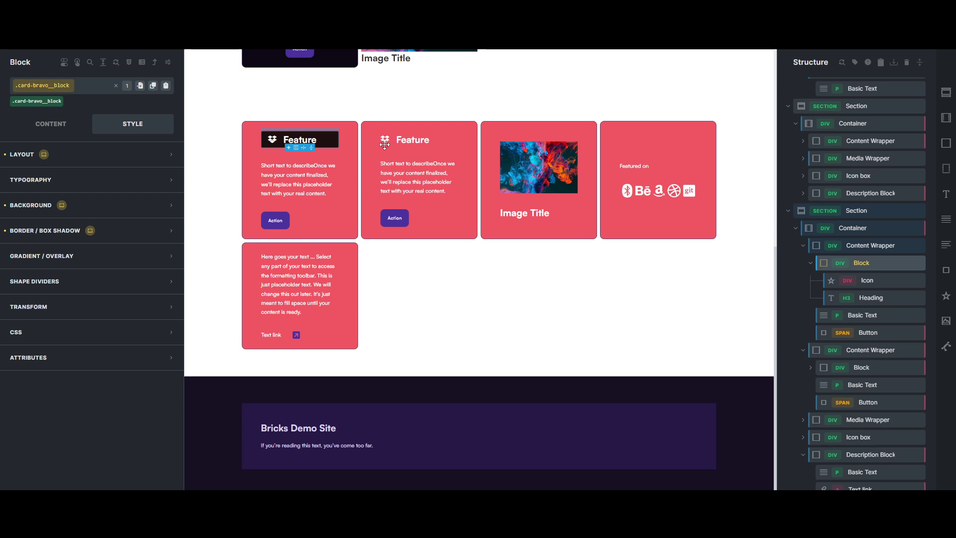
{"action": "left_click", "coordinate": [166, 88]}
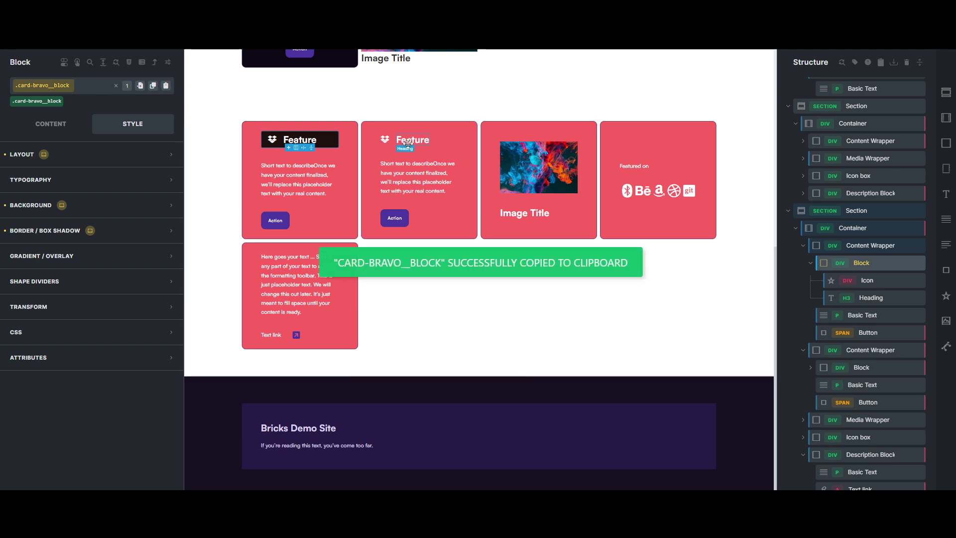
{"action": "left_click", "coordinate": [413, 140]}
{"action": "left_click", "coordinate": [448, 140]}
{"action": "left_click", "coordinate": [94, 88]}
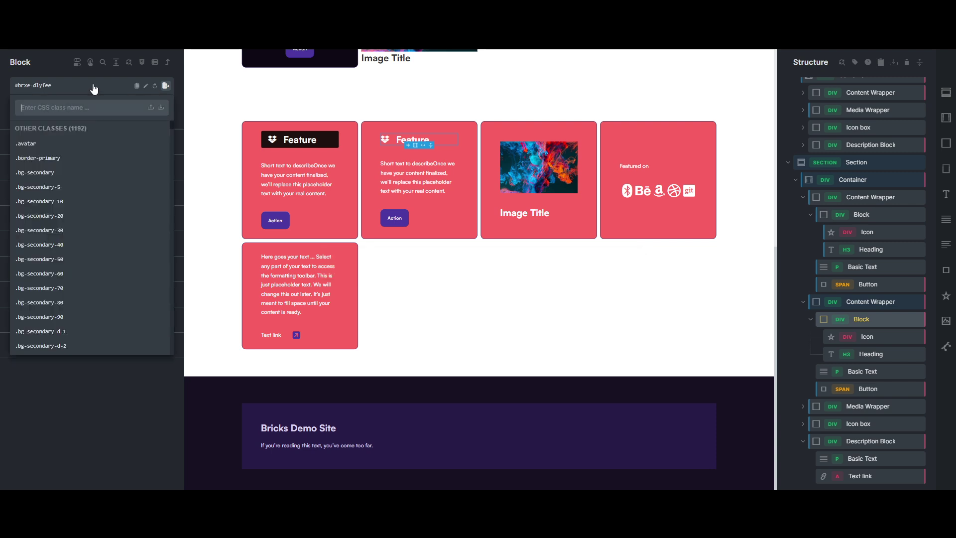
{"action": "type", "text": "card-bravo__block"}
{"action": "key", "text": "Return"}
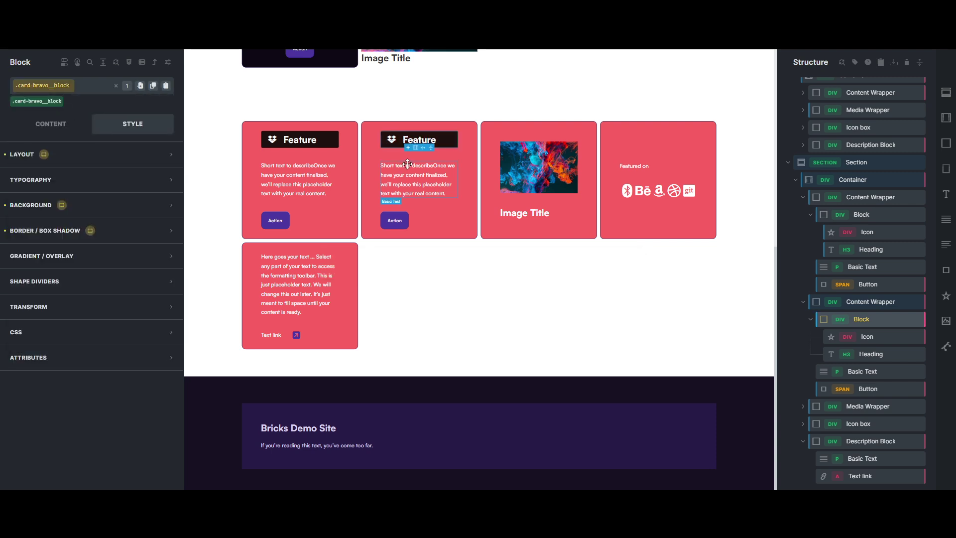
Step: Compare the classes on the second card's icon with the first card's icon and heading
{"action": "left_click", "coordinate": [866, 334]}
{"action": "left_click", "coordinate": [272, 139]}
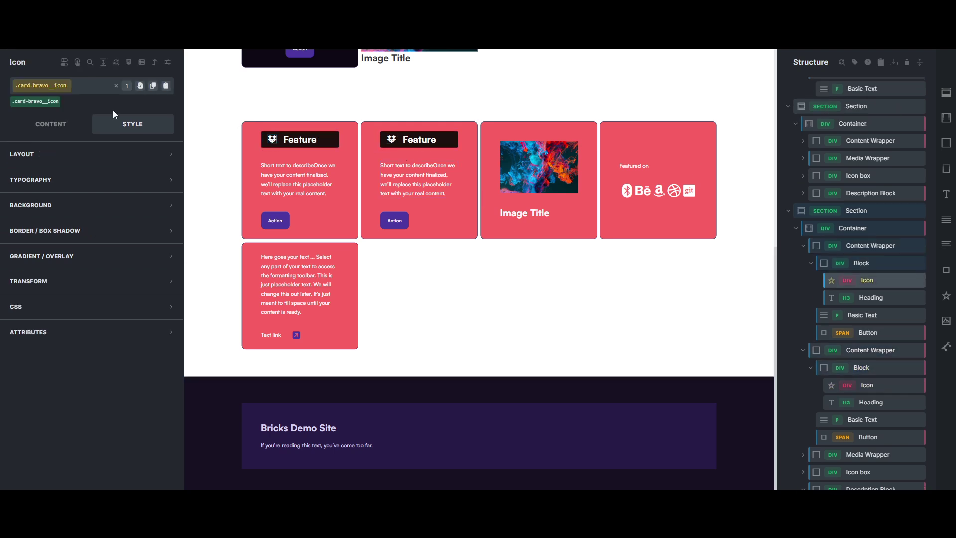
{"action": "left_click", "coordinate": [299, 143]}
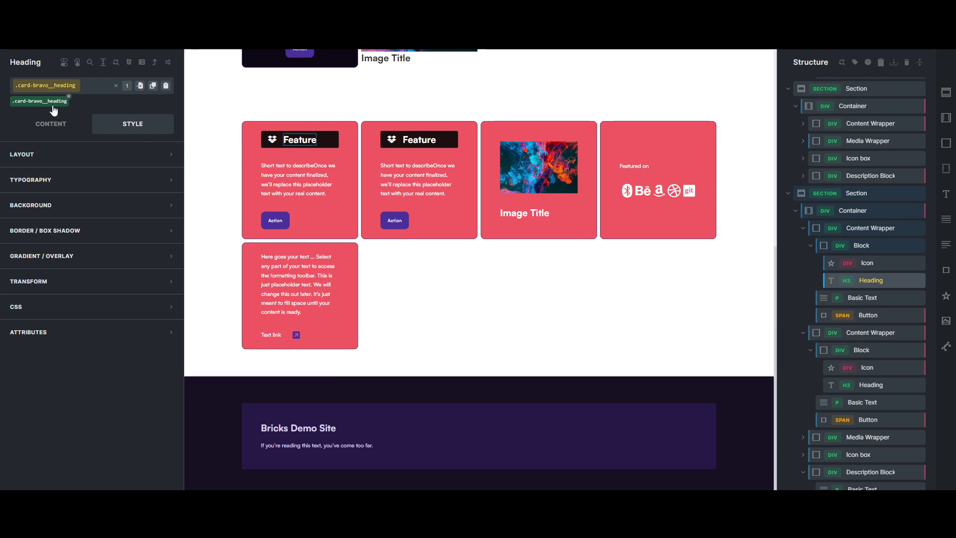
{"action": "scroll", "coordinate": [468, 169], "scroll_direction": "up", "scroll_amount": 1}
{"action": "scroll", "coordinate": [474, 172], "scroll_direction": "up", "scroll_amount": 6}
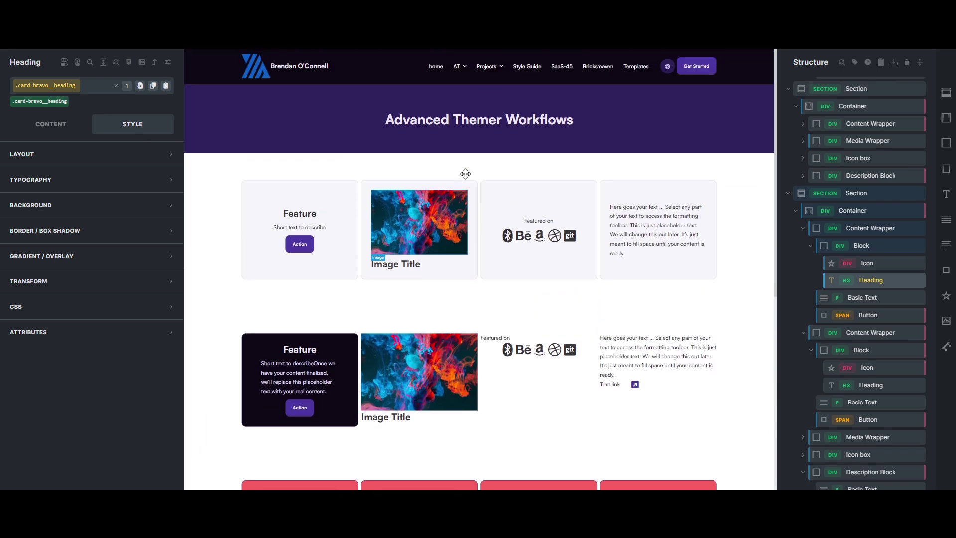
{"action": "scroll", "coordinate": [464, 172], "scroll_direction": "down", "scroll_amount": 5}
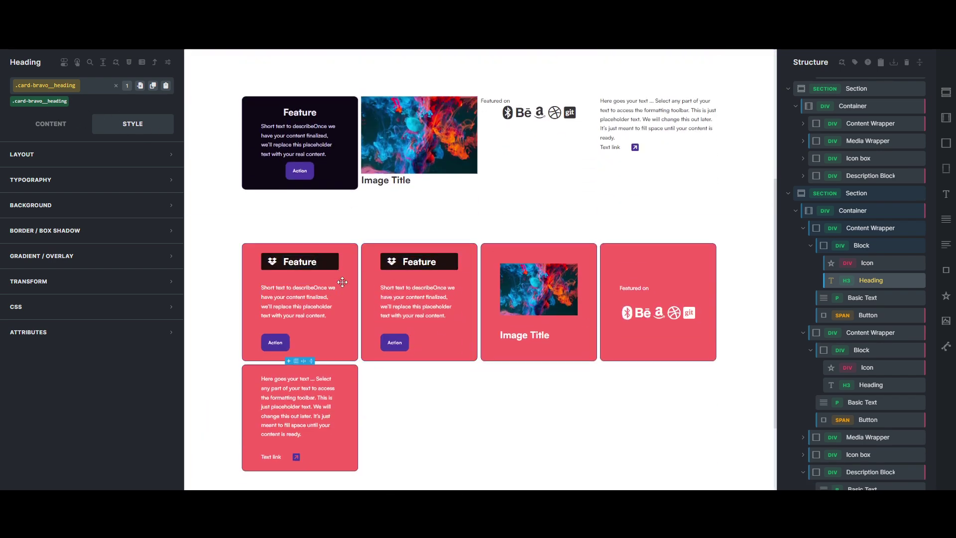
{"action": "left_click", "coordinate": [468, 283]}
{"action": "left_click", "coordinate": [581, 275]}
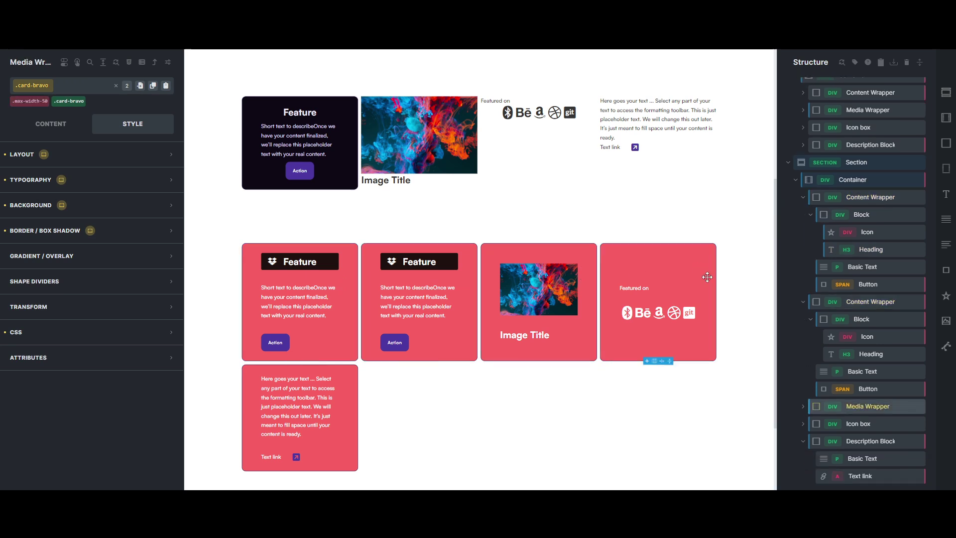
{"action": "left_click", "coordinate": [692, 271]}
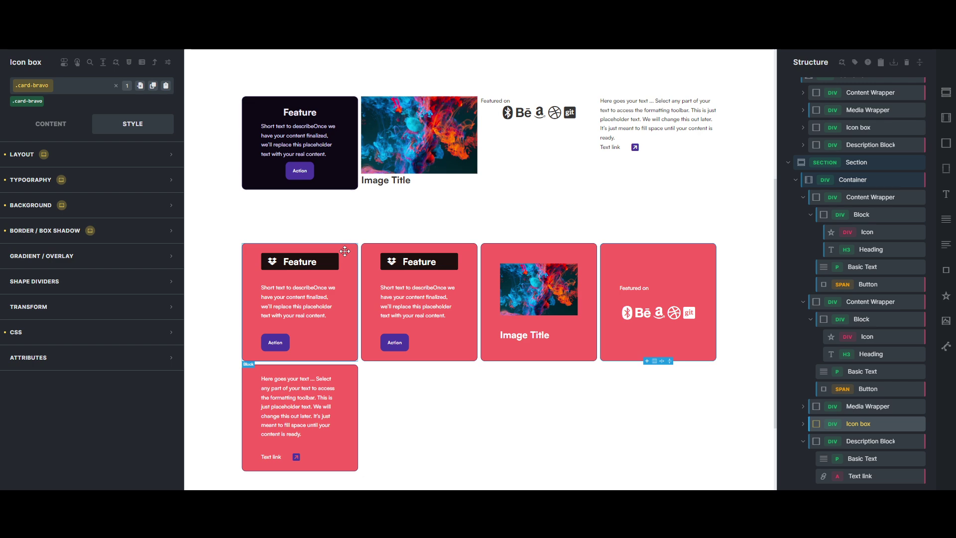
{"action": "right_click", "coordinate": [345, 272]}
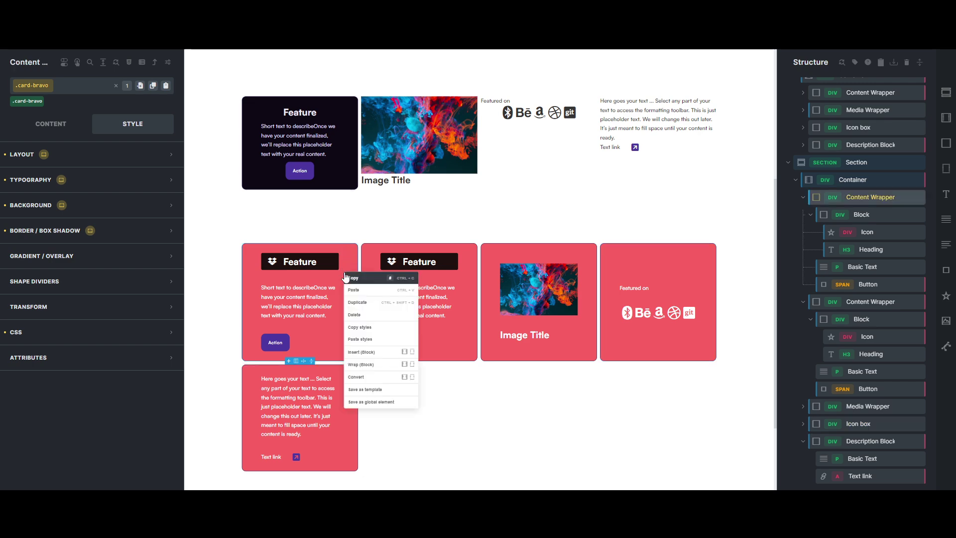
{"action": "left_click", "coordinate": [214, 254]}
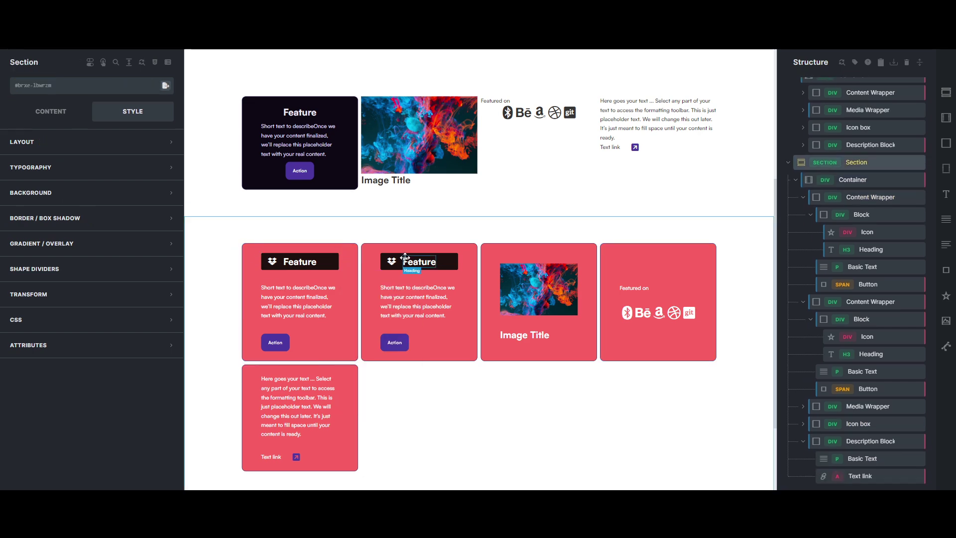
{"action": "scroll", "coordinate": [406, 256], "scroll_direction": "up", "scroll_amount": 5}
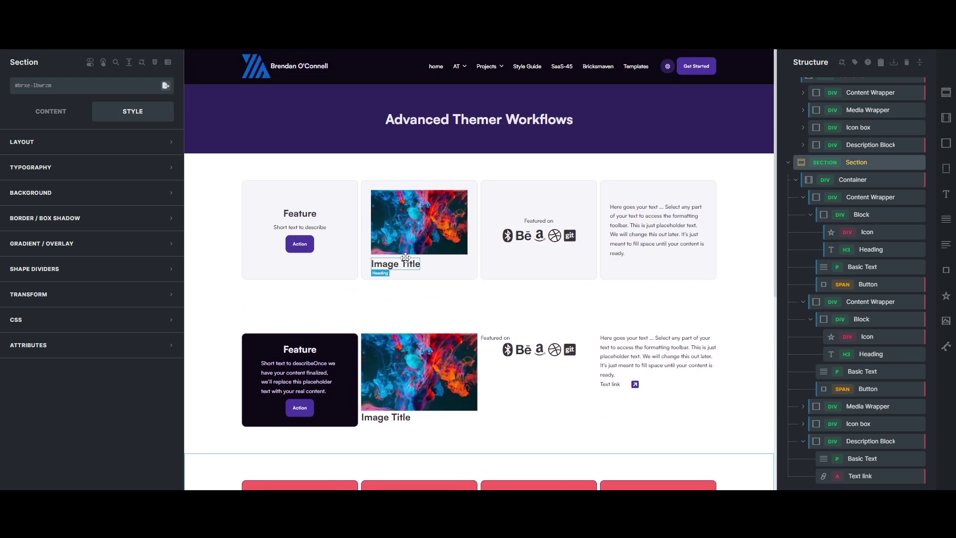